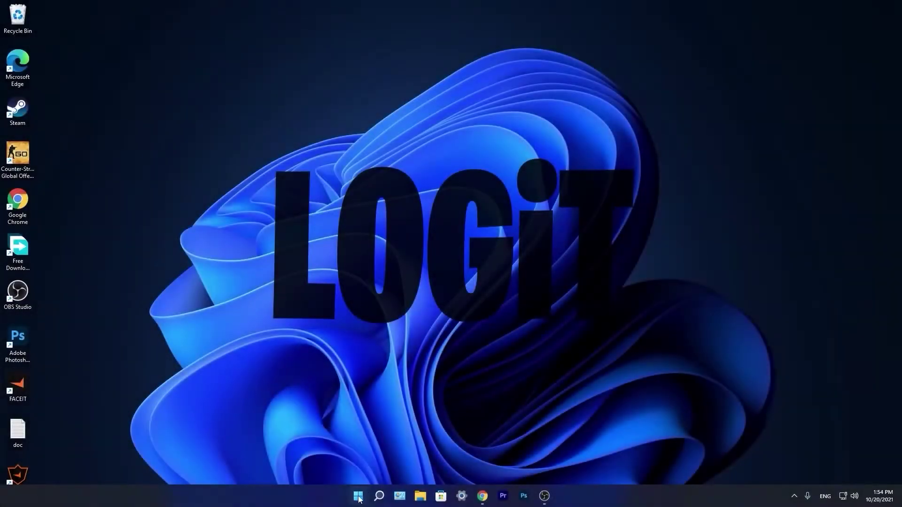
- Open Settings and confirm Game Mode is on under Gaming
click(359, 498)
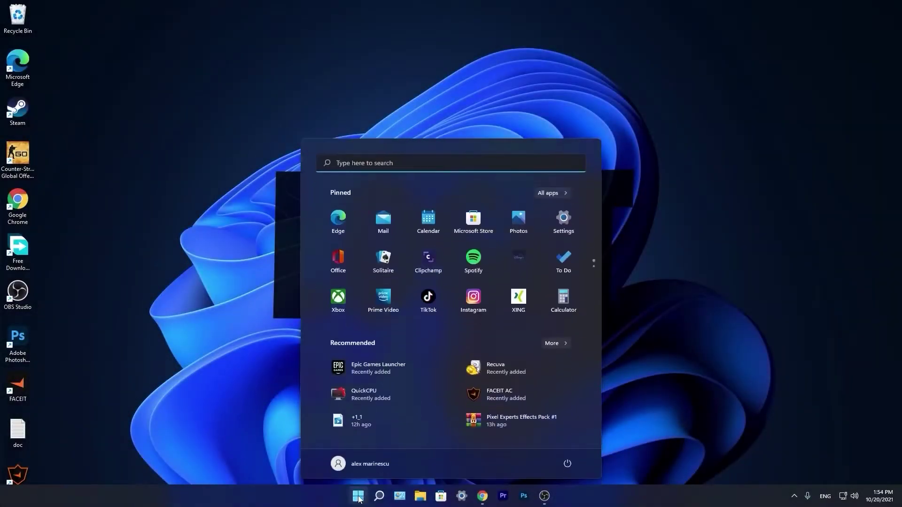
click(563, 222)
click(233, 263)
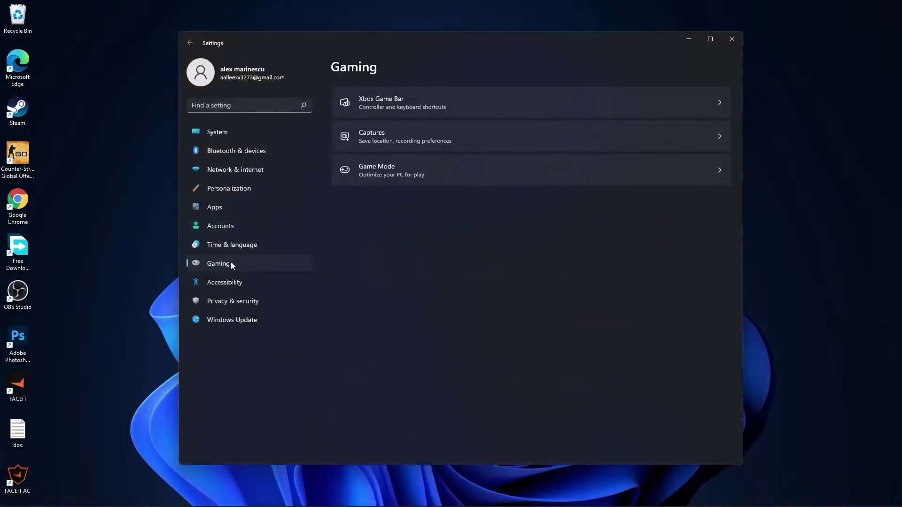
click(392, 169)
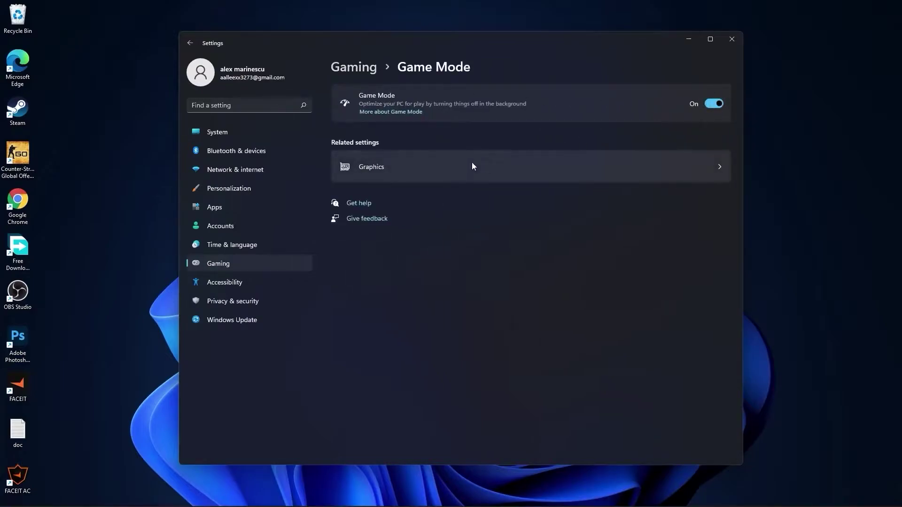
- Confirm hardware-accelerated GPU scheduling is on in the default graphics settings, then return to Graphics
click(387, 168)
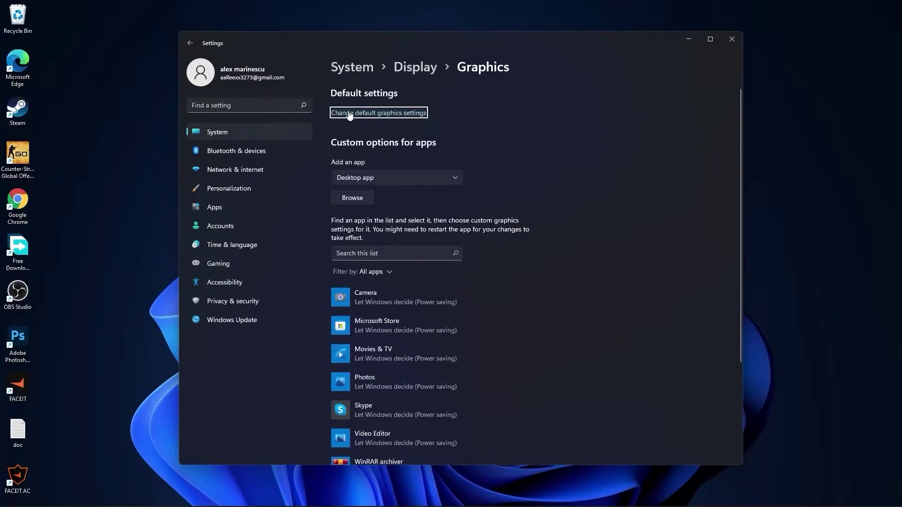
click(371, 114)
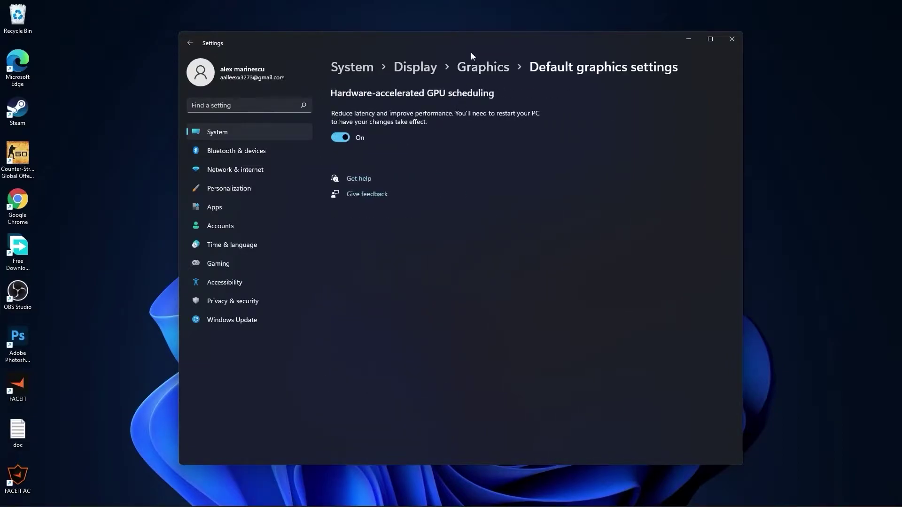
click(480, 66)
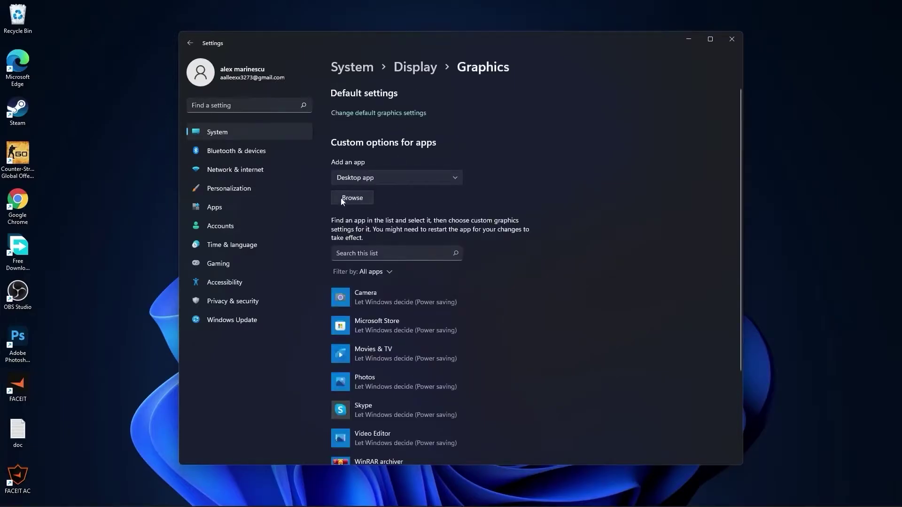
- Browse to D:\rocketleague\Binaries\Win64 and select the RocketLeague application
click(357, 198)
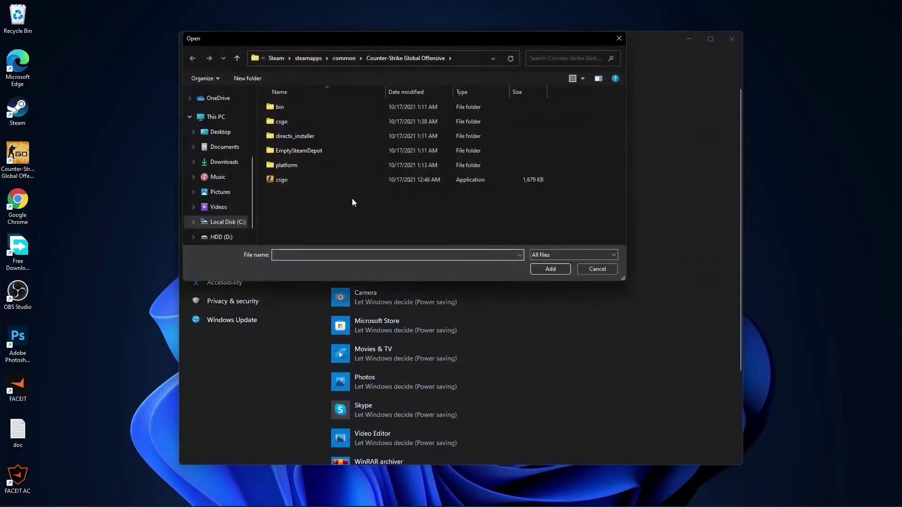
click(221, 237)
click(295, 152)
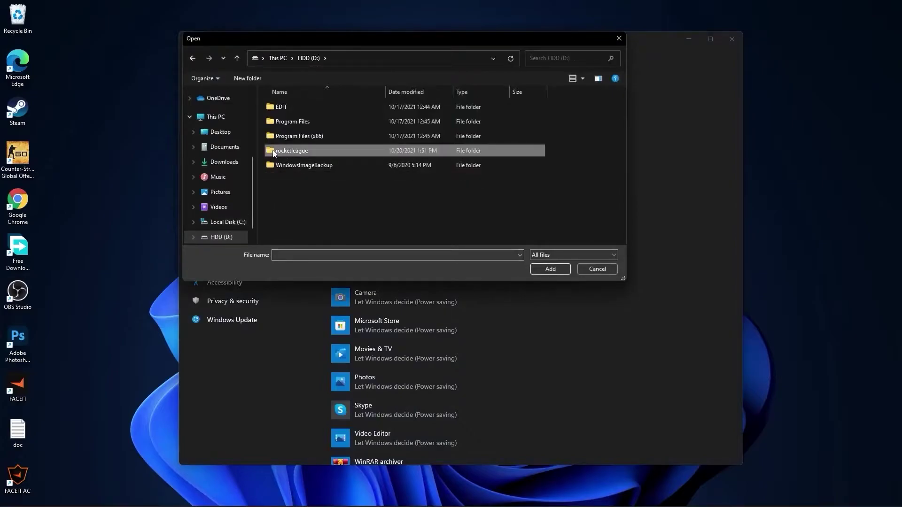
double_click(296, 153)
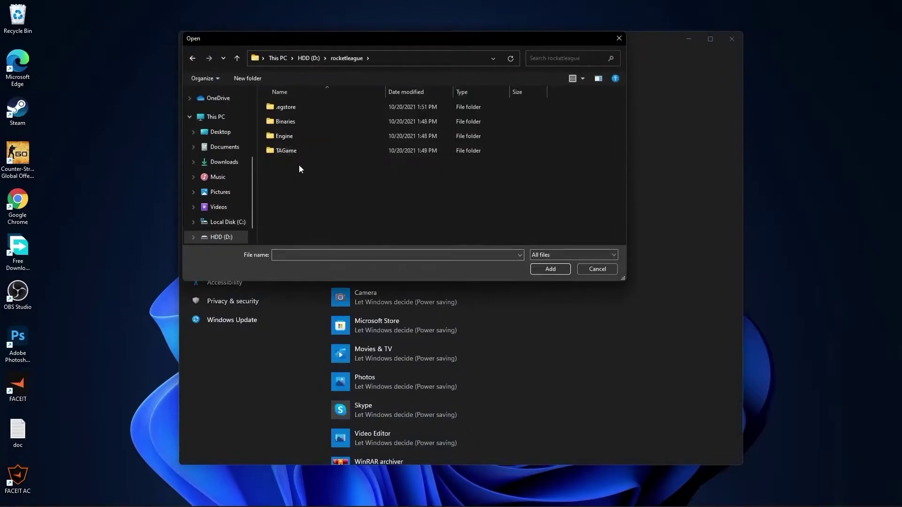
click(287, 123)
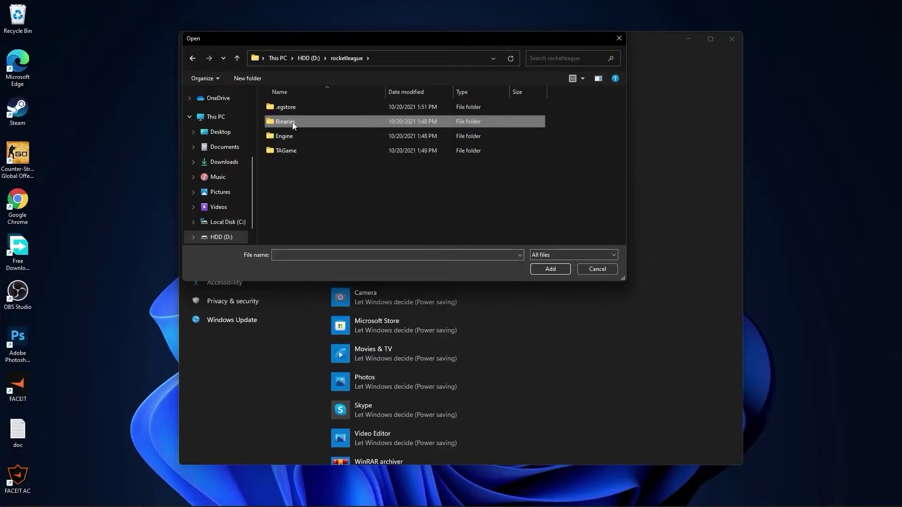
double_click(287, 123)
double_click(277, 107)
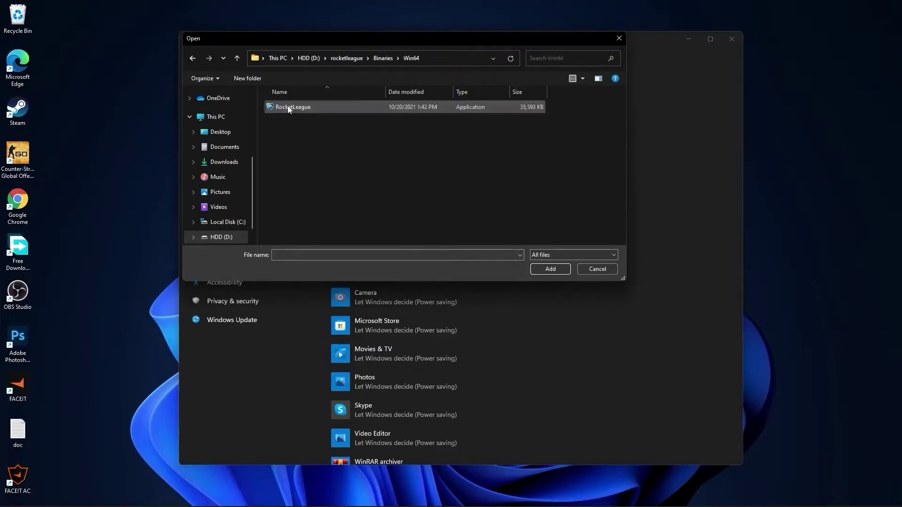
click(273, 109)
mouse_move(293, 107)
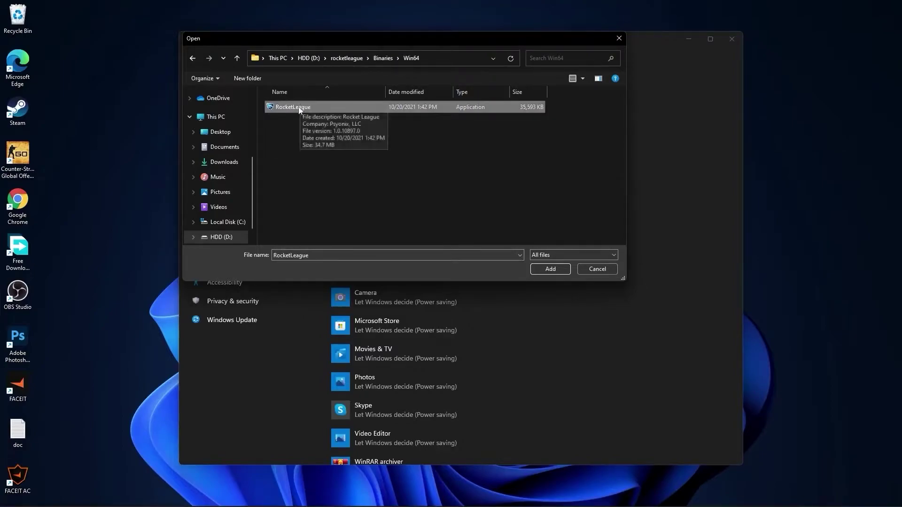
- In RocketLeague's Compatibility properties, disable fullscreen optimizations and set the high DPI override to Application
right_click(305, 107)
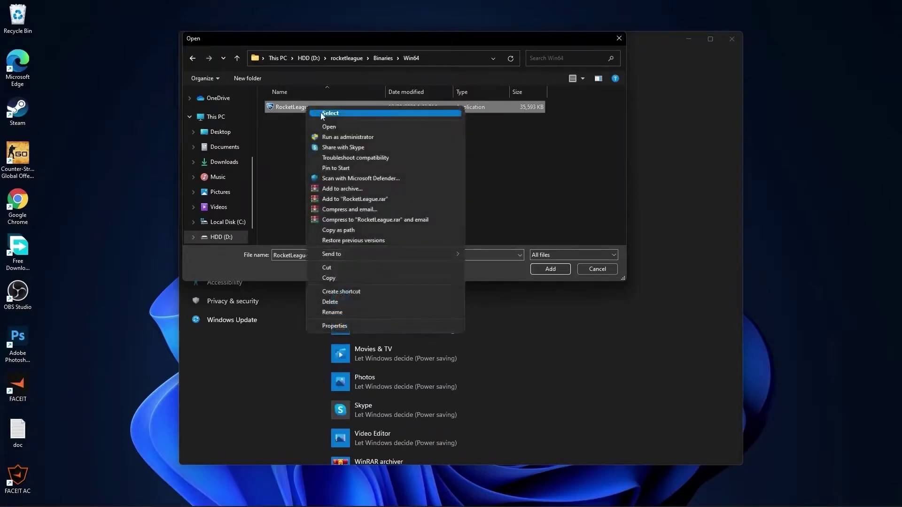
click(345, 327)
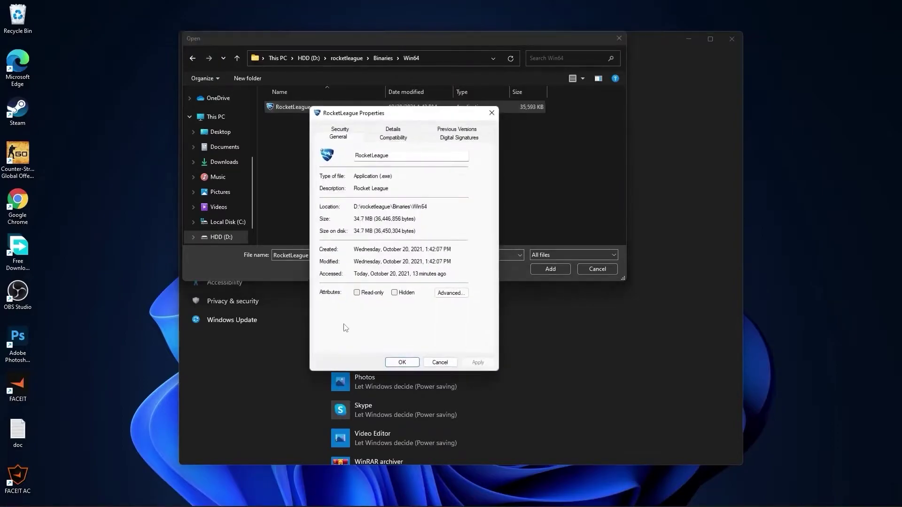
click(393, 137)
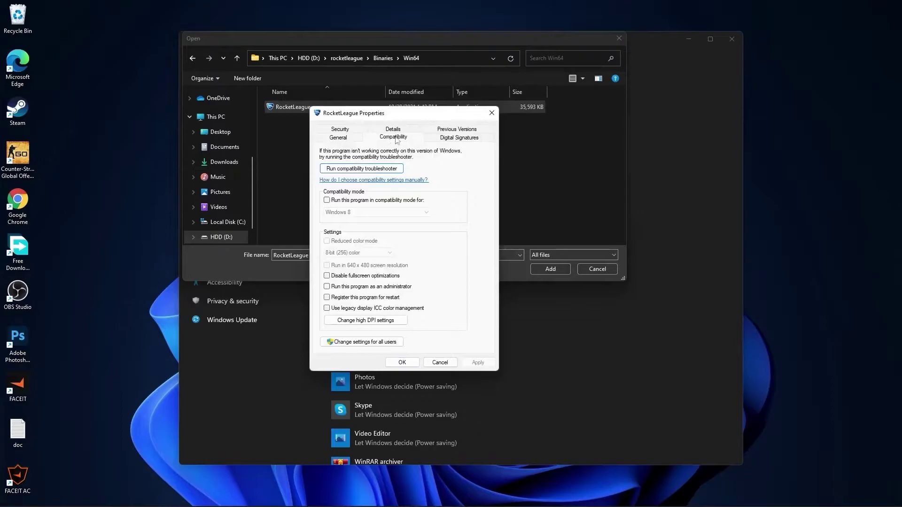
click(333, 279)
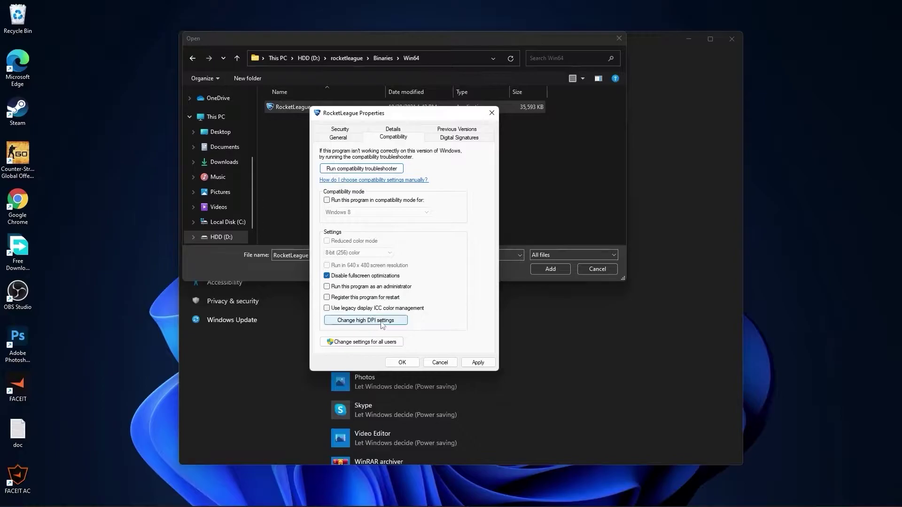
click(364, 320)
click(354, 295)
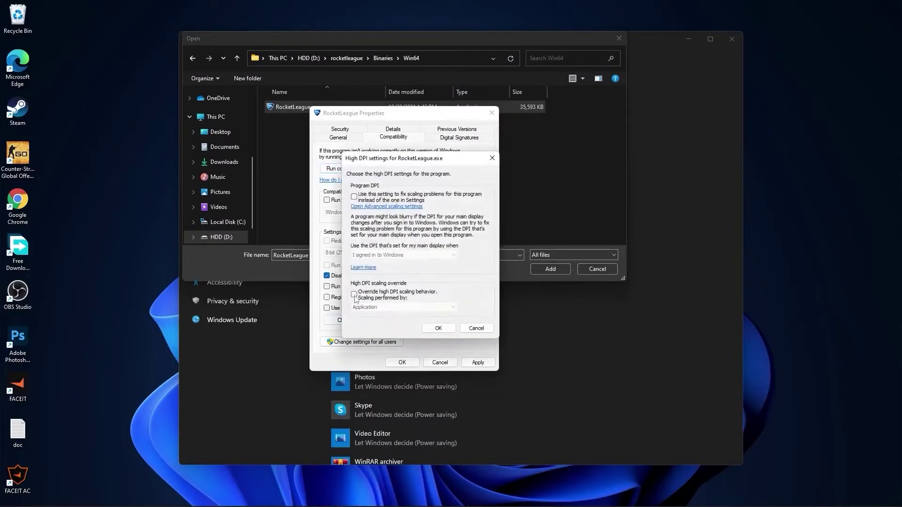
click(438, 328)
click(478, 363)
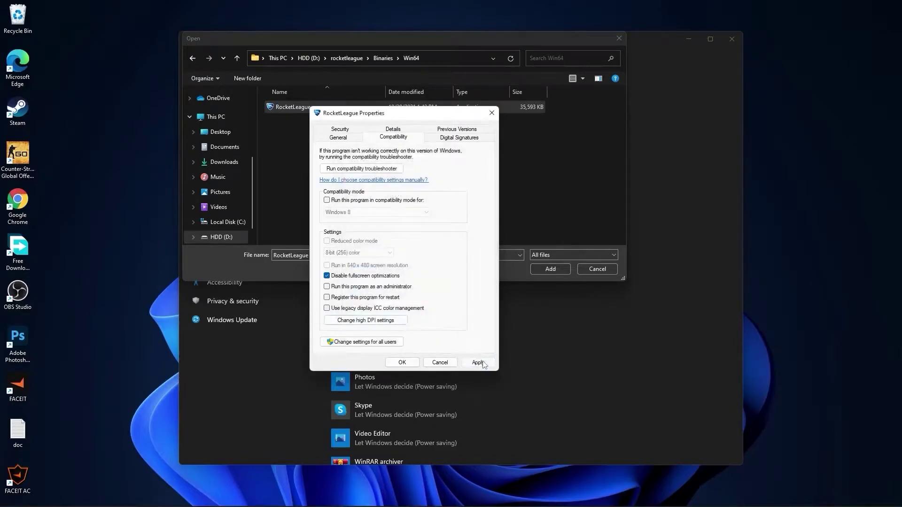
- Add RocketLeague to the Graphics app list and save its preference as High performance
click(403, 363)
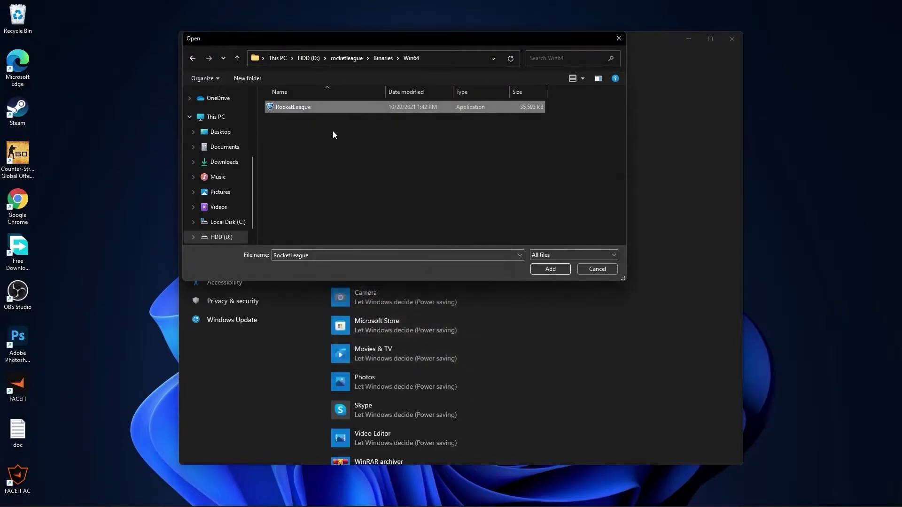
click(548, 268)
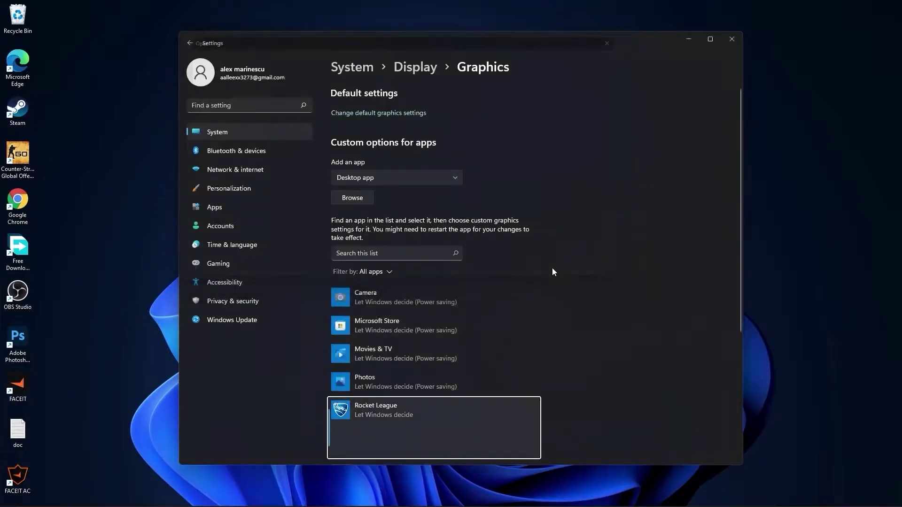
scroll(581, 300, down, 5)
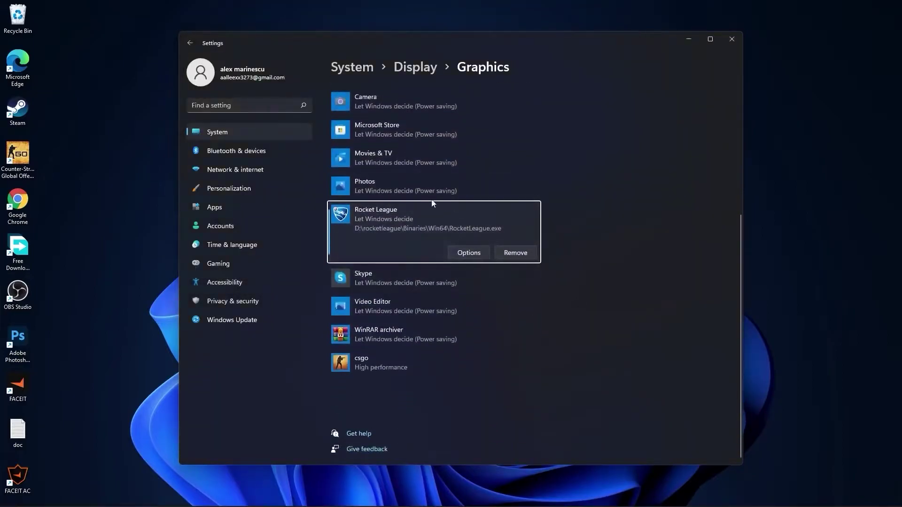
click(463, 254)
click(402, 260)
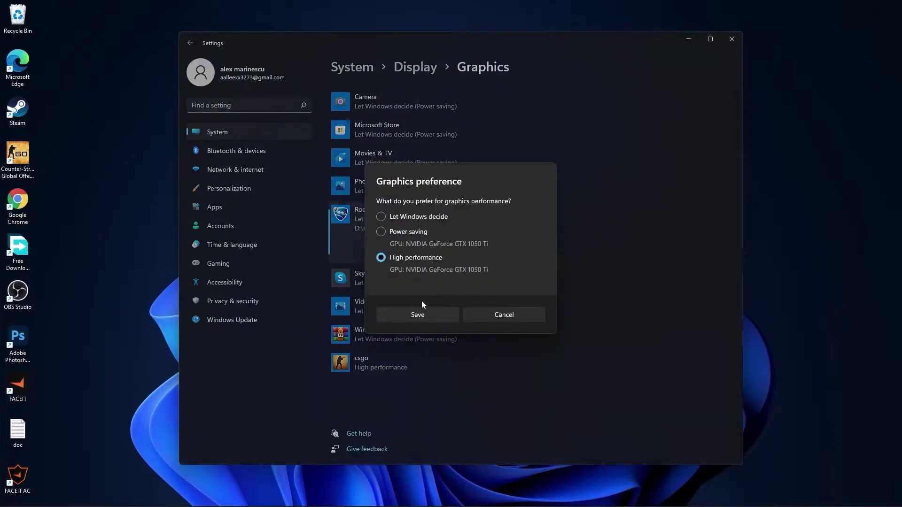
click(423, 314)
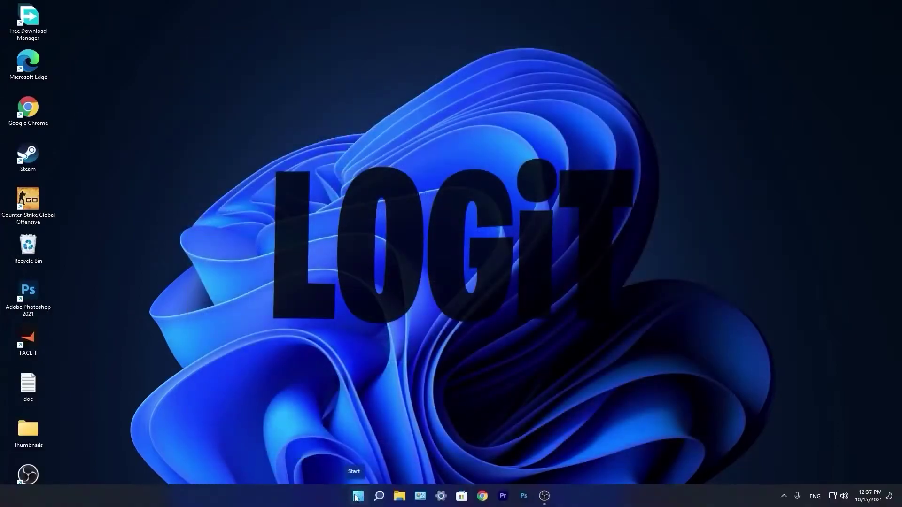
- Reopen Settings and check Windows Update for pending updates
click(357, 497)
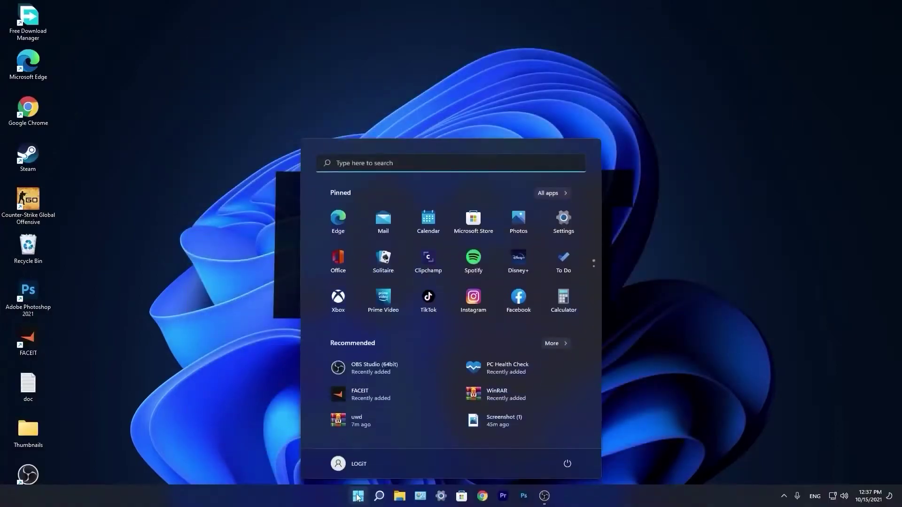
click(569, 219)
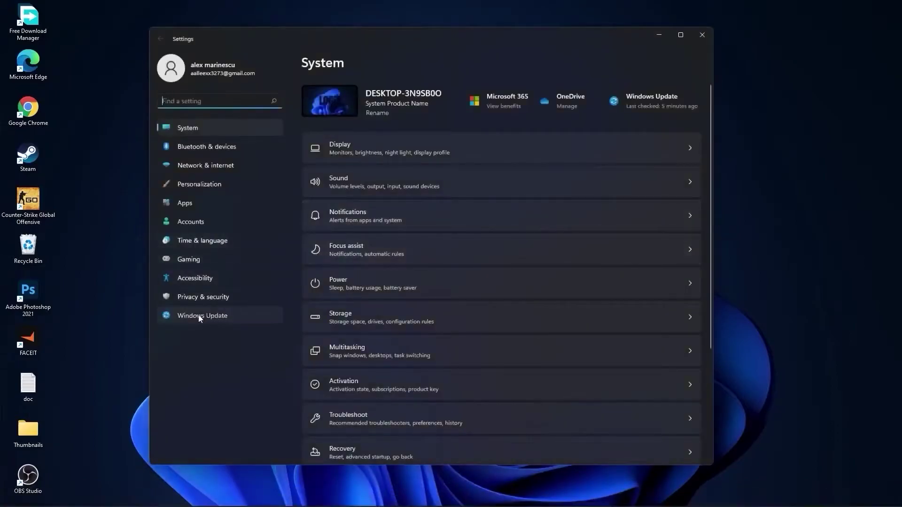
click(200, 317)
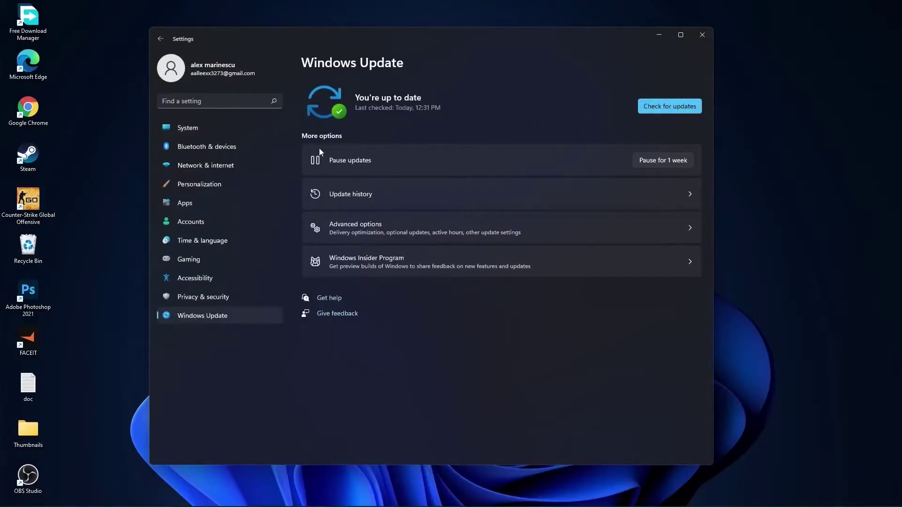
- Show the KG271 display's refresh rate choices in Advanced display, currently 74.97 Hz
click(213, 128)
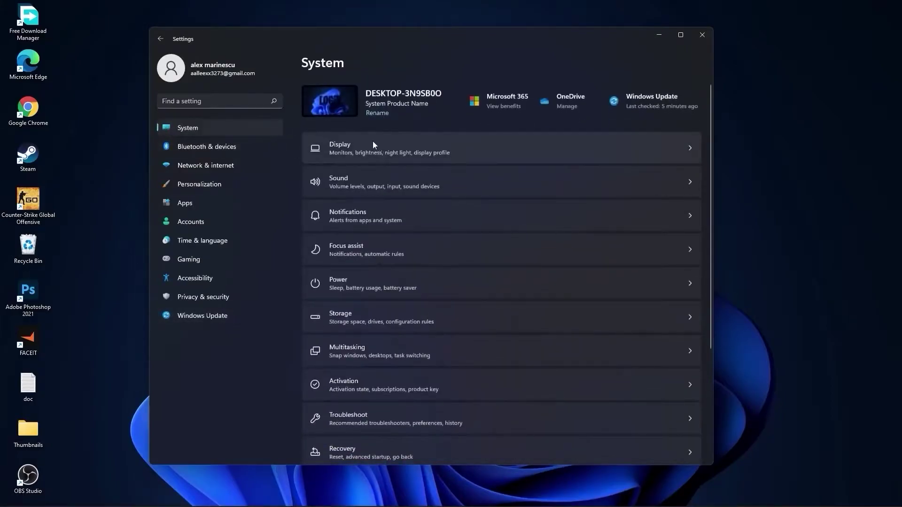
click(354, 145)
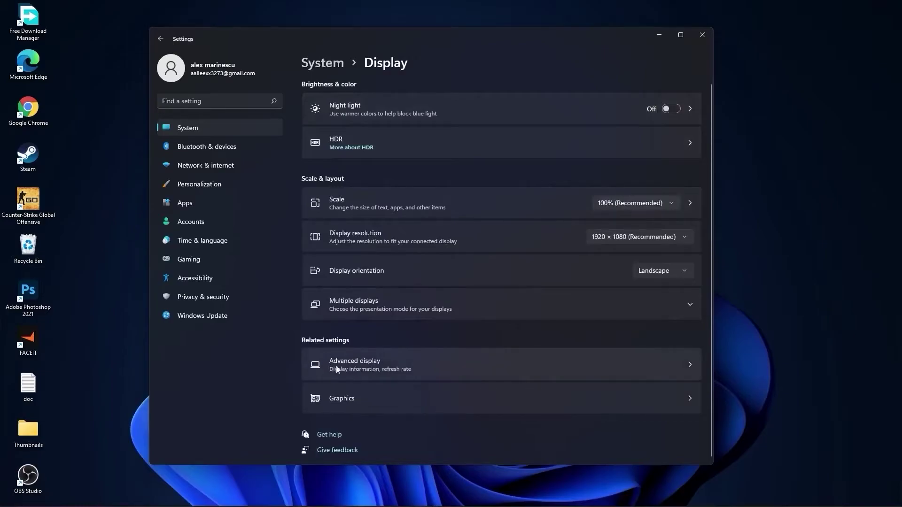
click(369, 369)
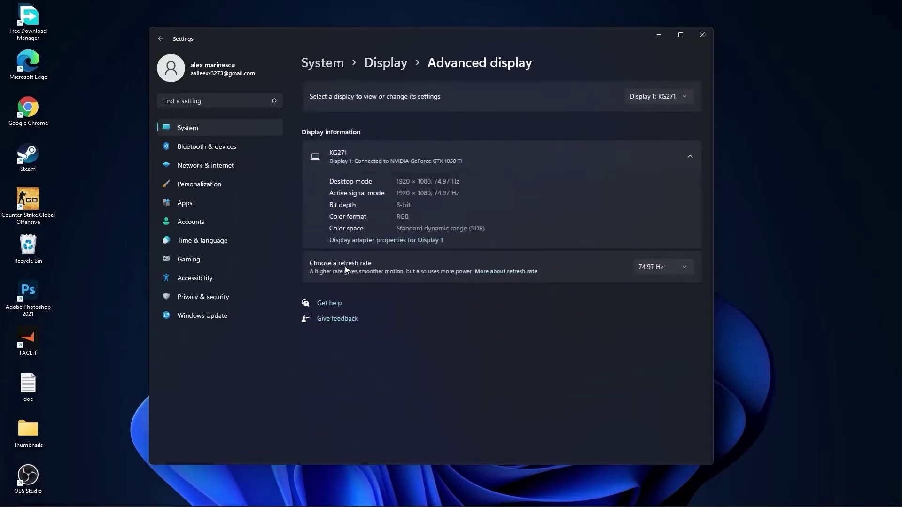
click(667, 267)
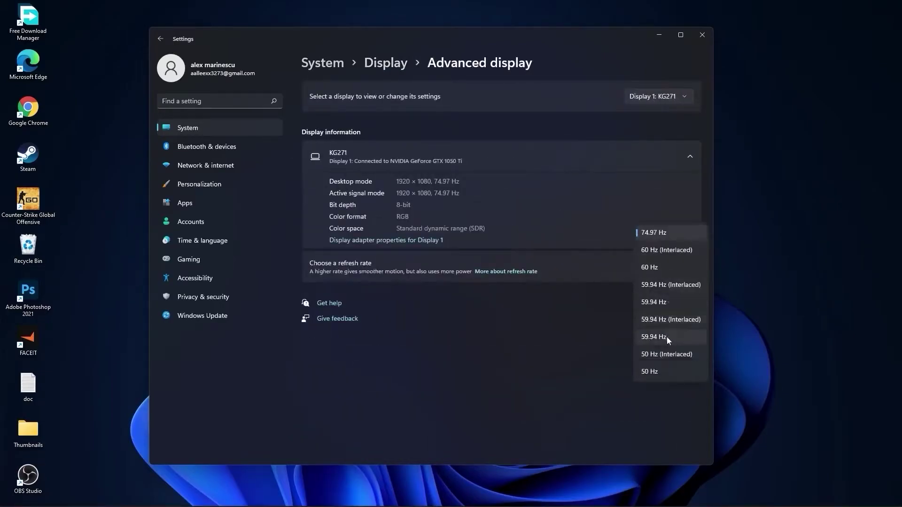
- Keep the refresh rate at 74.97 Hz and look over the notification settings
click(648, 232)
click(319, 67)
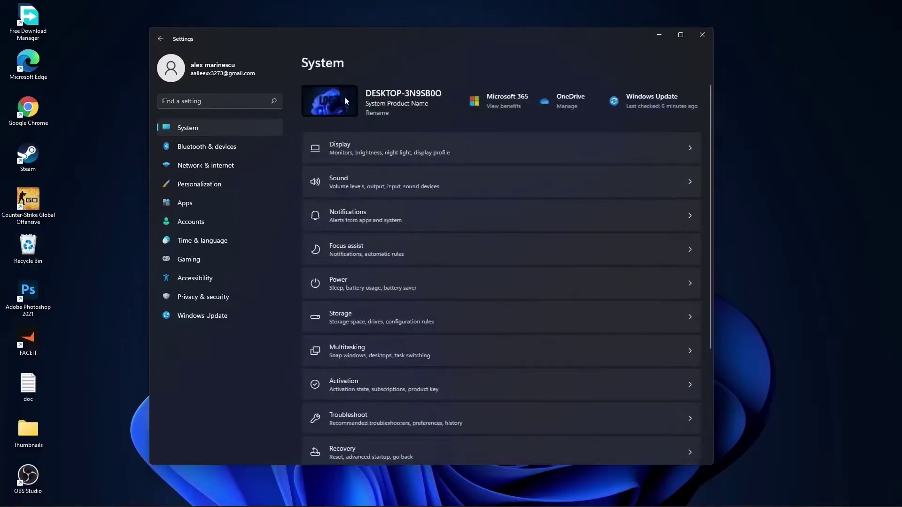
click(351, 216)
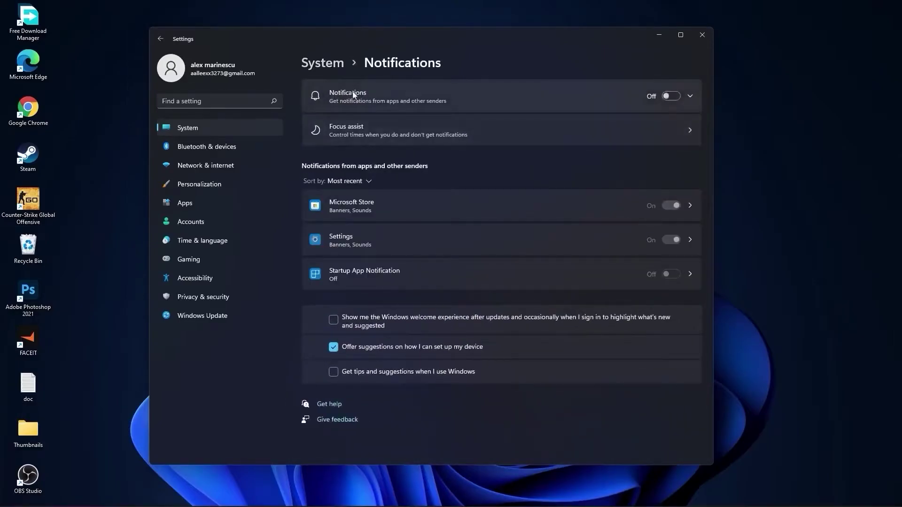
click(323, 63)
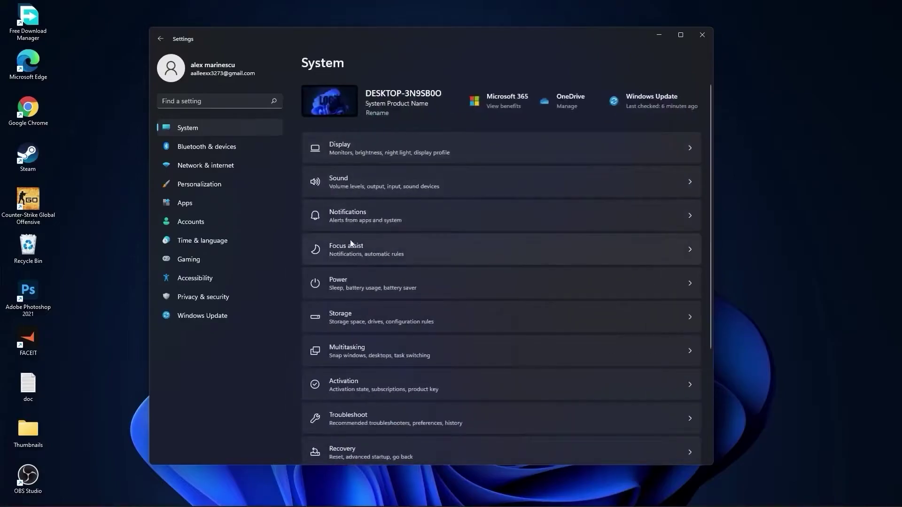
- Turn Focus assist off
click(343, 249)
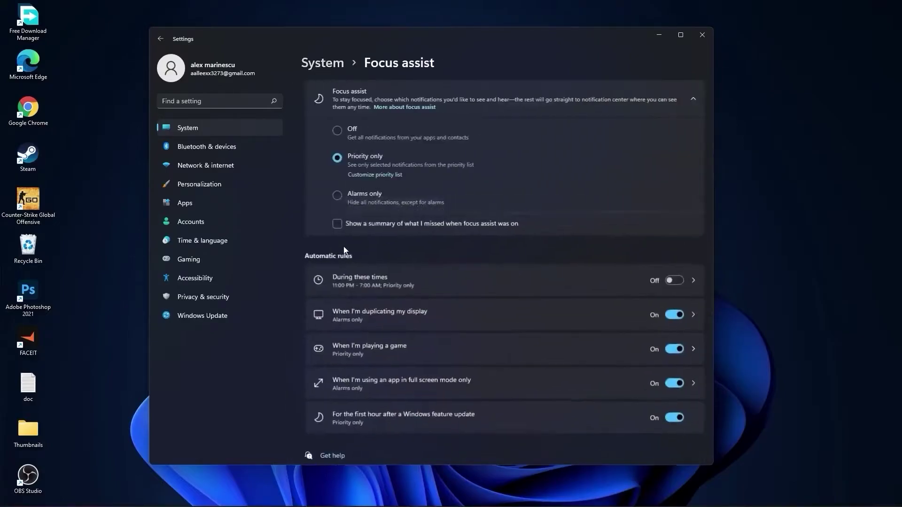
click(334, 131)
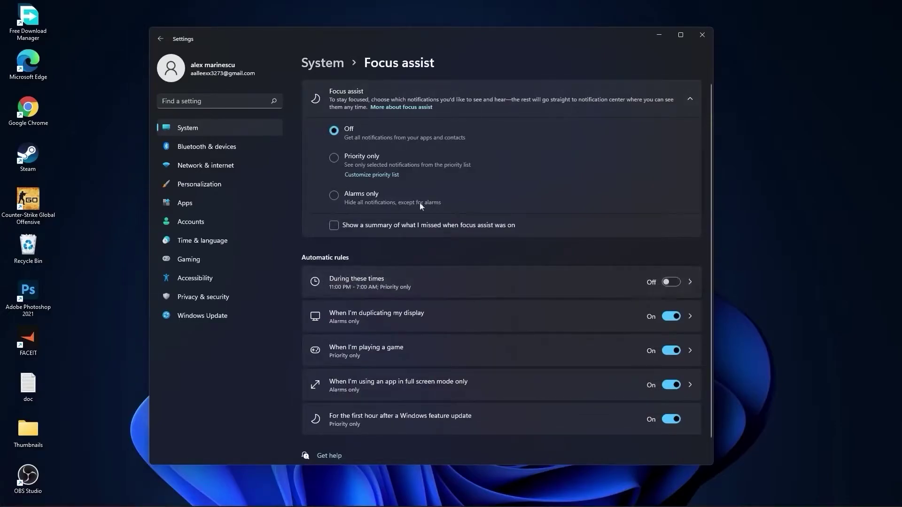
click(331, 70)
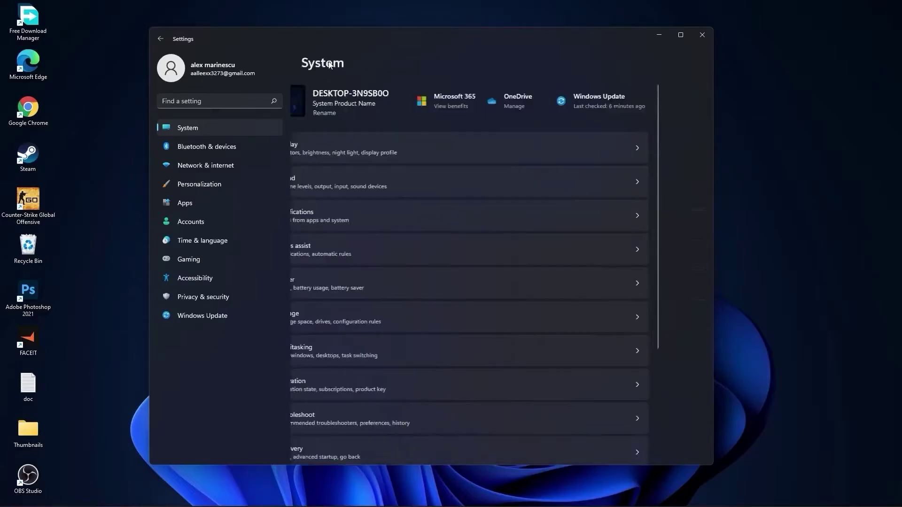
- Keep the power mode on Best performance
click(349, 286)
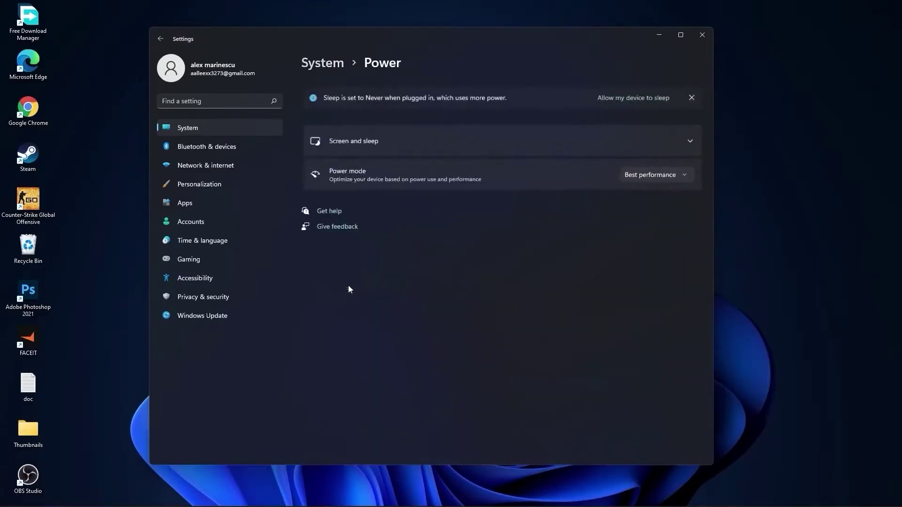
click(645, 175)
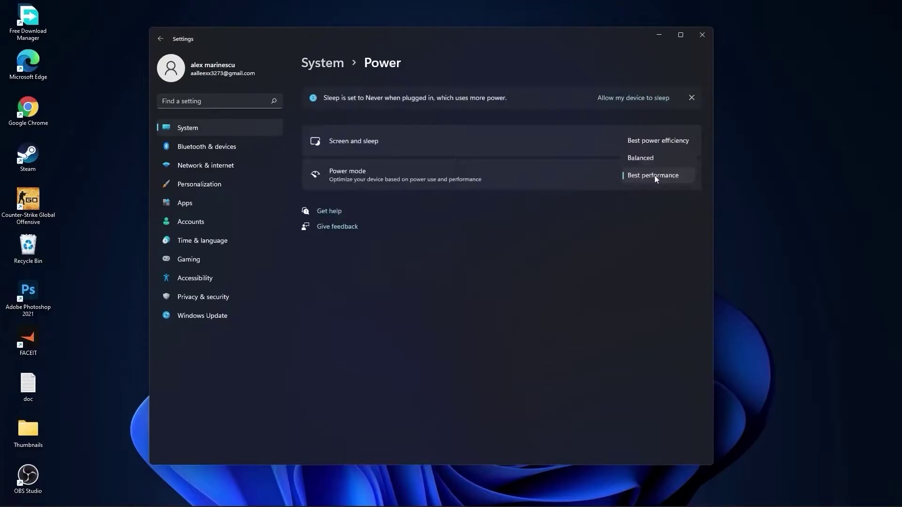
click(657, 177)
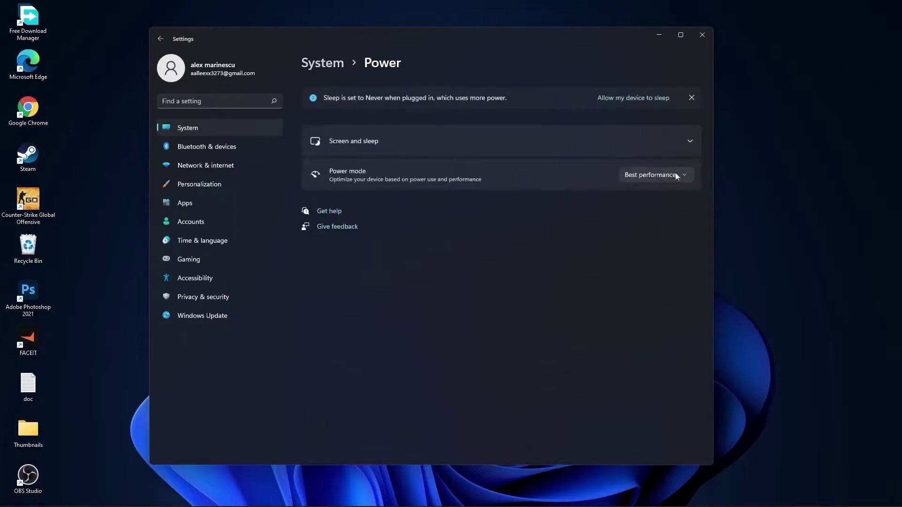
click(321, 64)
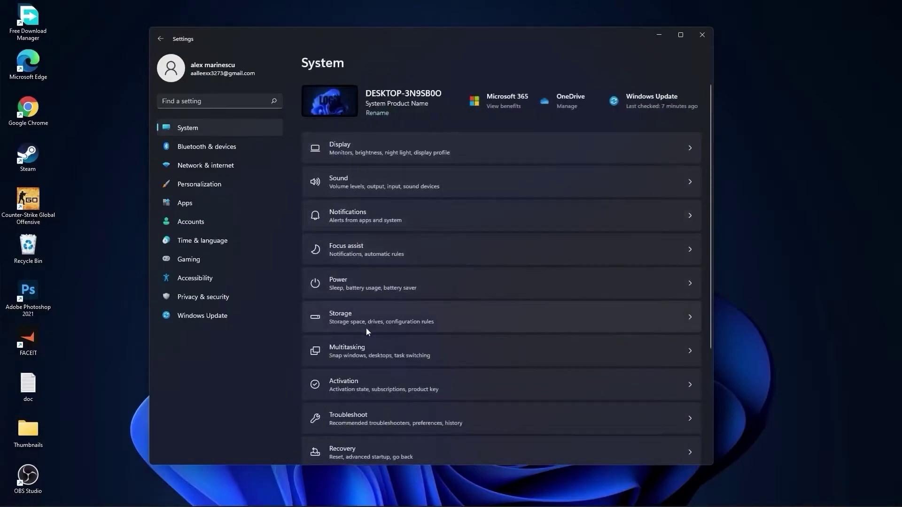
- Clean up Downloads and Previous Windows installations from Storage cleanup recommendations, freeing 45.3 GB
click(348, 316)
scroll(367, 324, down, 3)
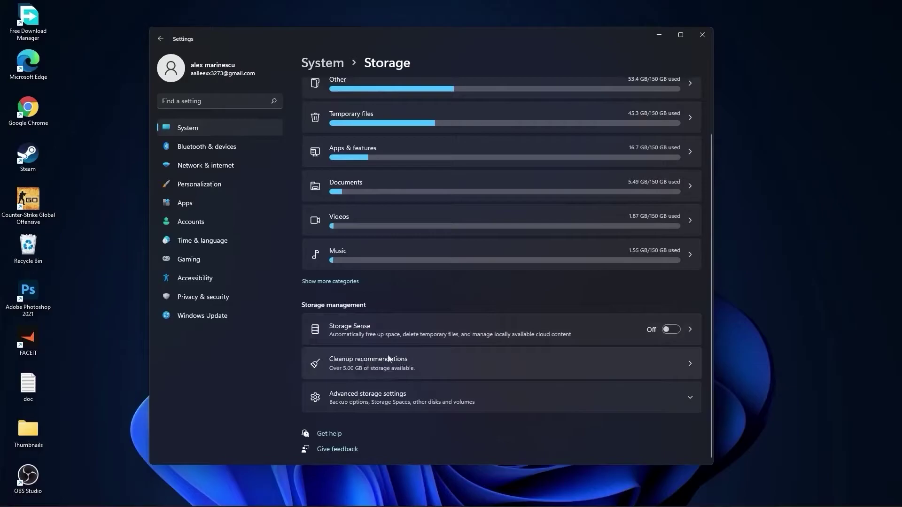
click(367, 359)
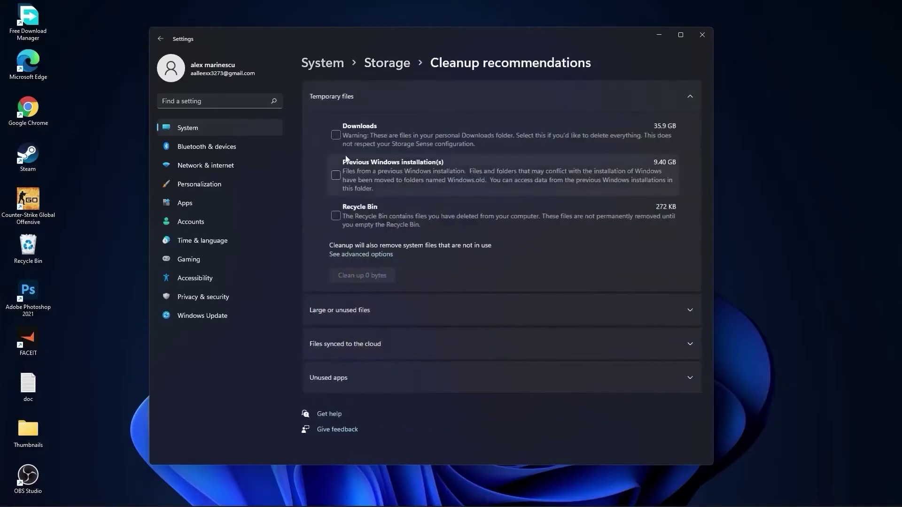
click(335, 135)
click(337, 175)
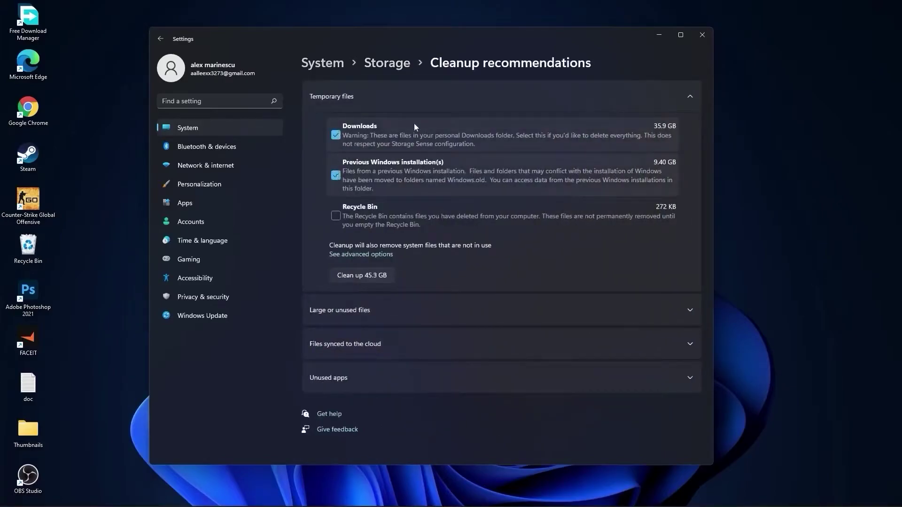
click(362, 278)
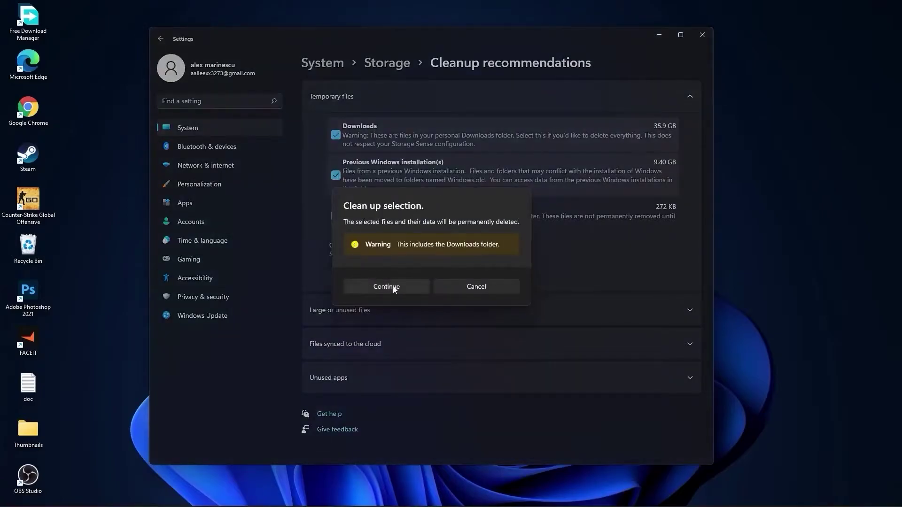
click(394, 288)
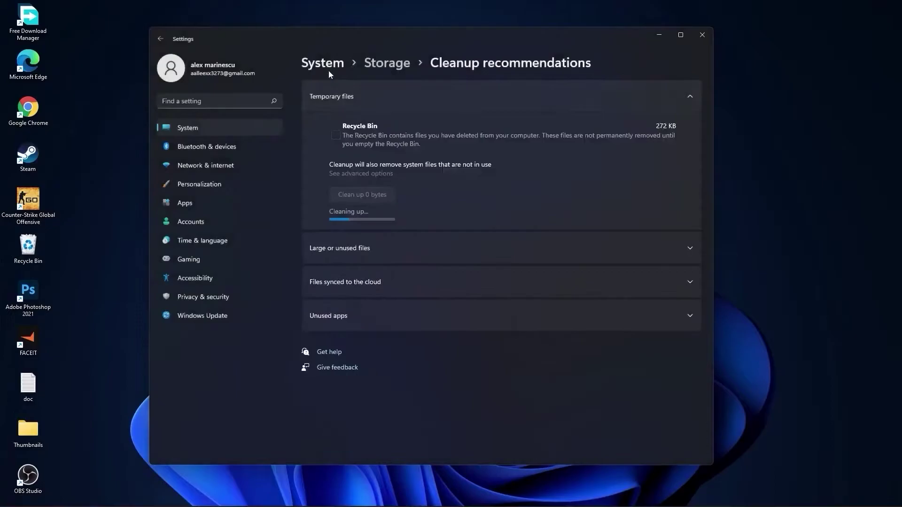
- Check the Multitasking, Remote Desktop and Clipboard history settings, confirming each is off
click(322, 69)
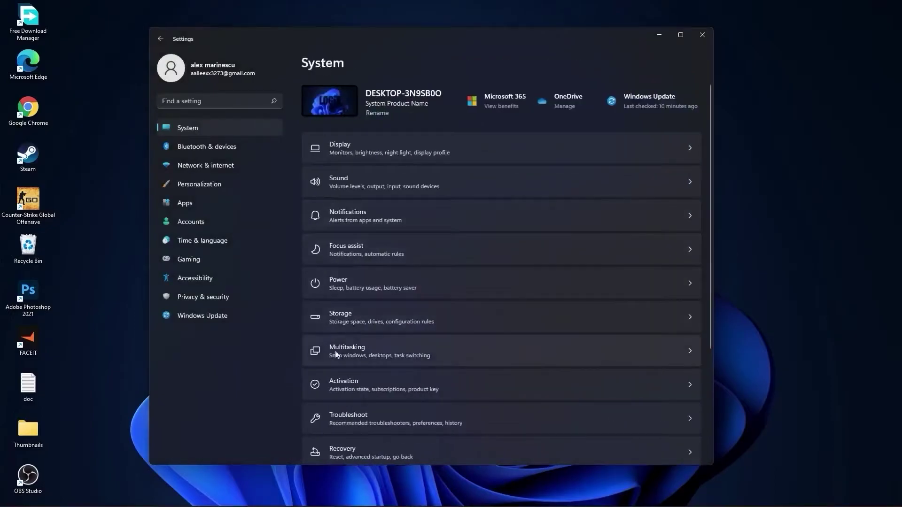
click(360, 349)
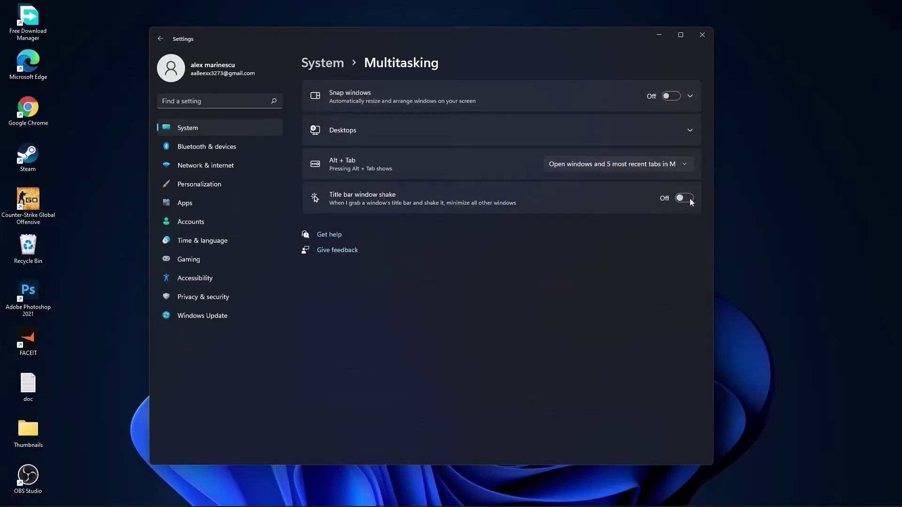
click(324, 70)
scroll(486, 314, down, 2)
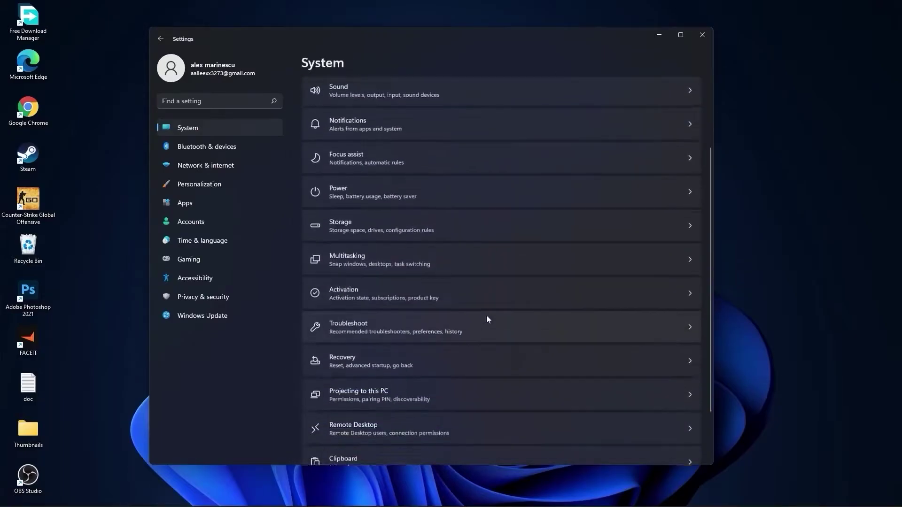
scroll(489, 323, down, 2)
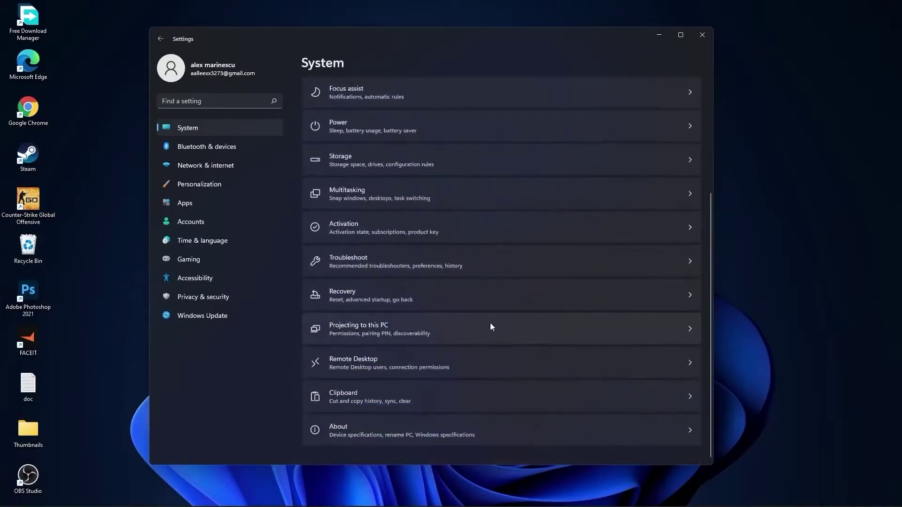
click(360, 362)
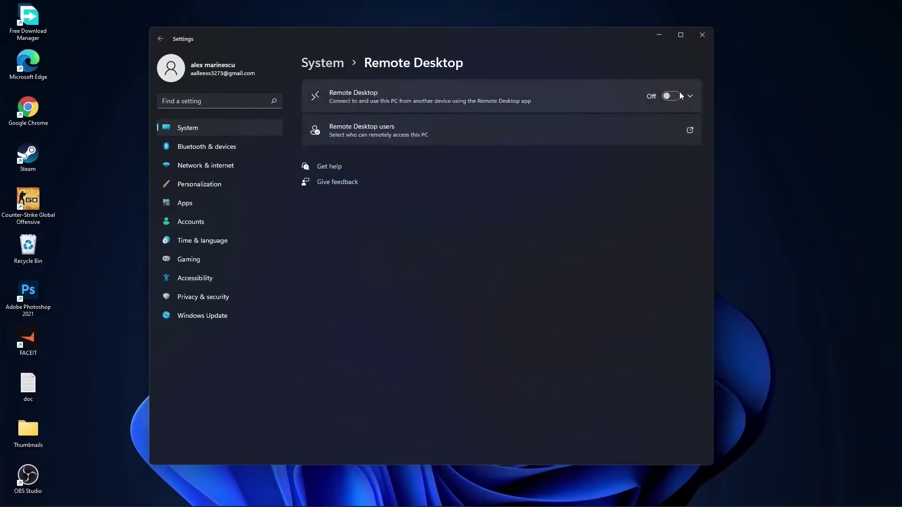
click(323, 63)
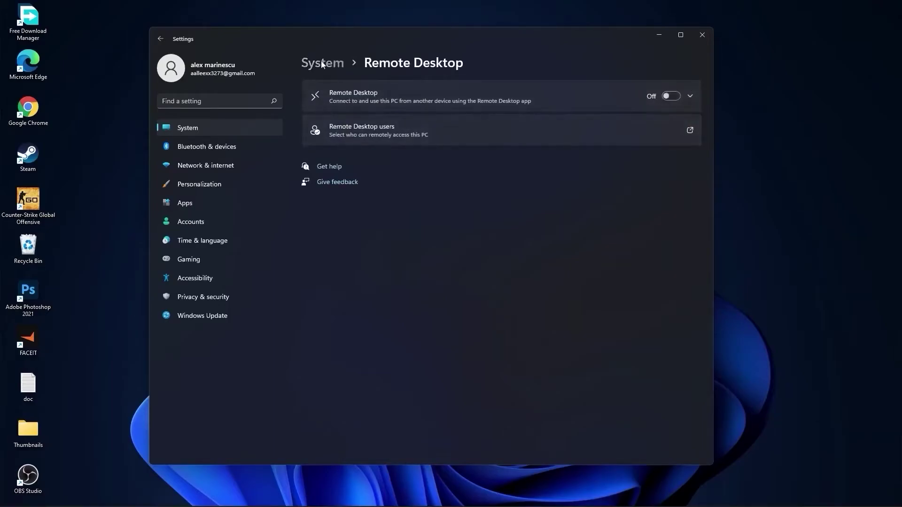
scroll(494, 328, down, 5)
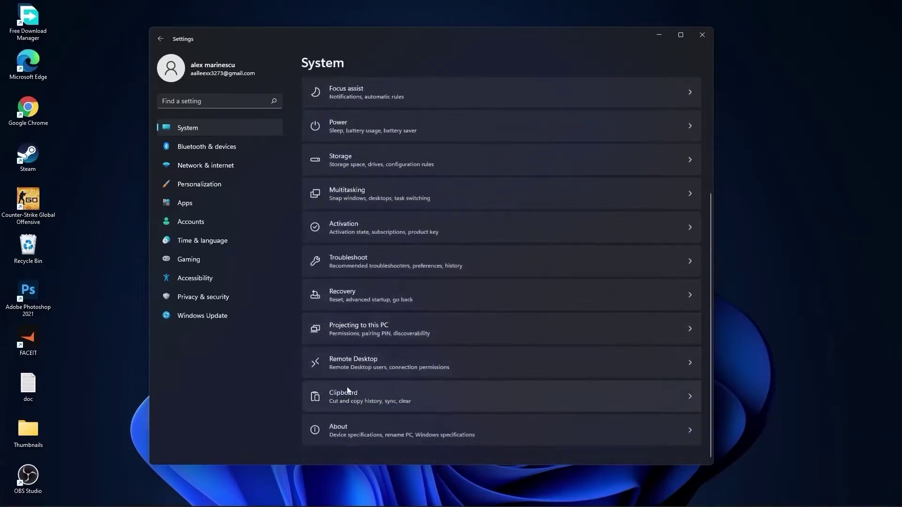
click(349, 400)
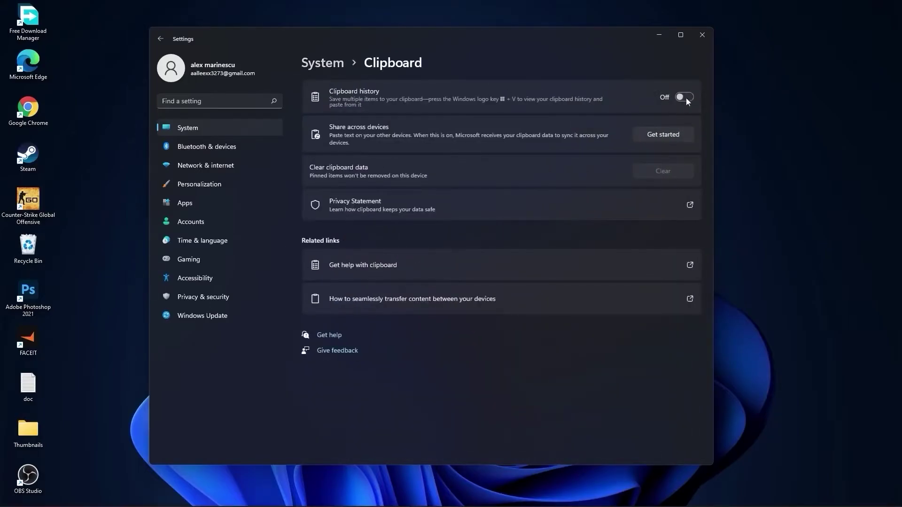
click(323, 63)
- Look over the background type choices in Personalization > Background
click(167, 188)
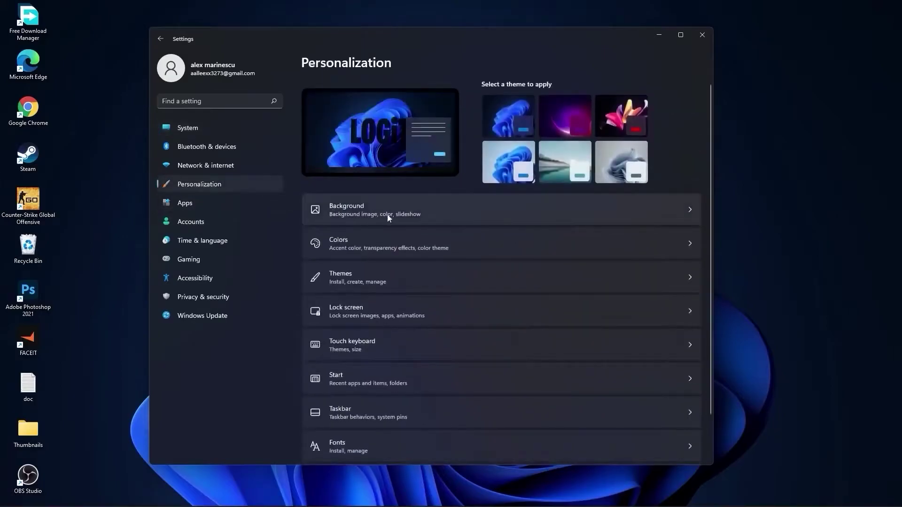
click(354, 205)
click(648, 193)
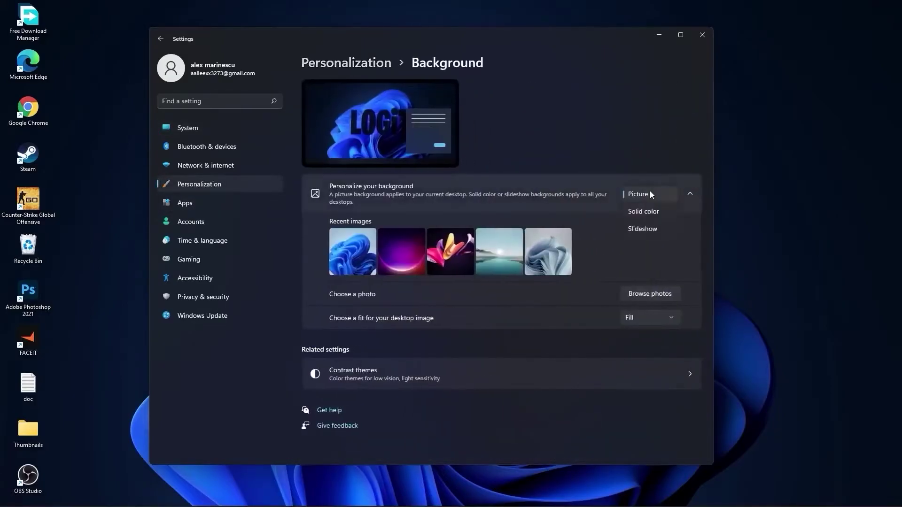
click(642, 230)
- Browse the installed apps list and show Adobe Photoshop 2021's options menu
click(200, 205)
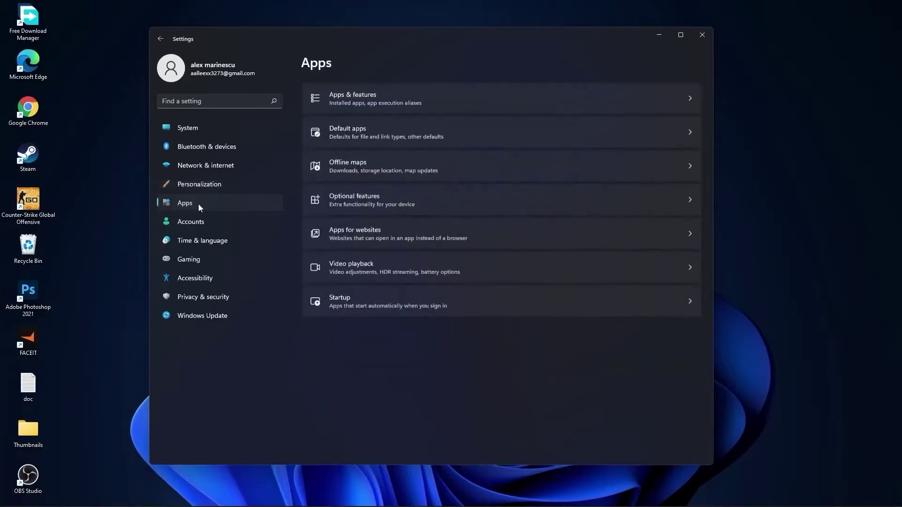
click(374, 97)
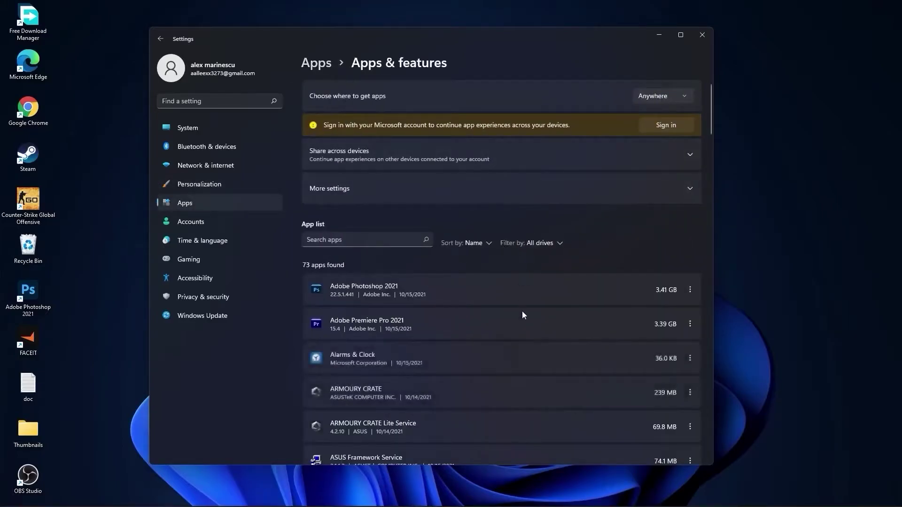
scroll(522, 314, down, 5)
scroll(521, 330, up, 5)
click(687, 289)
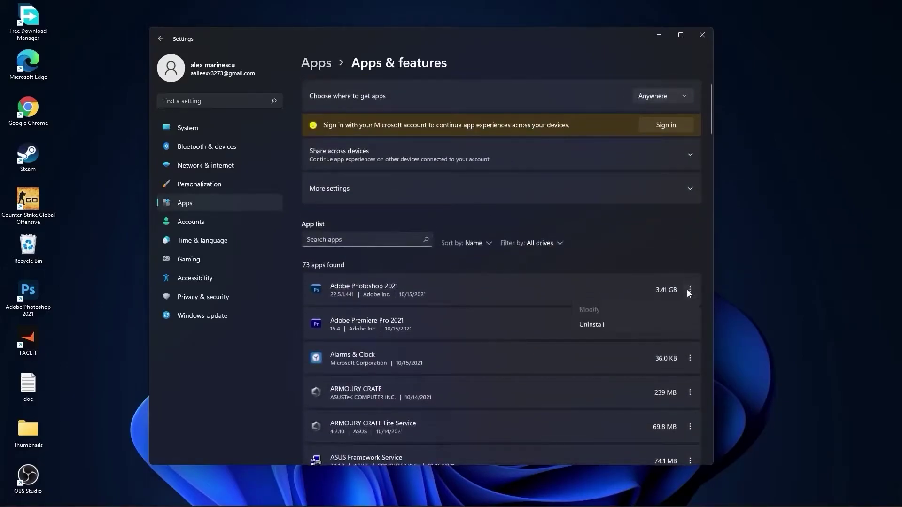
click(190, 264)
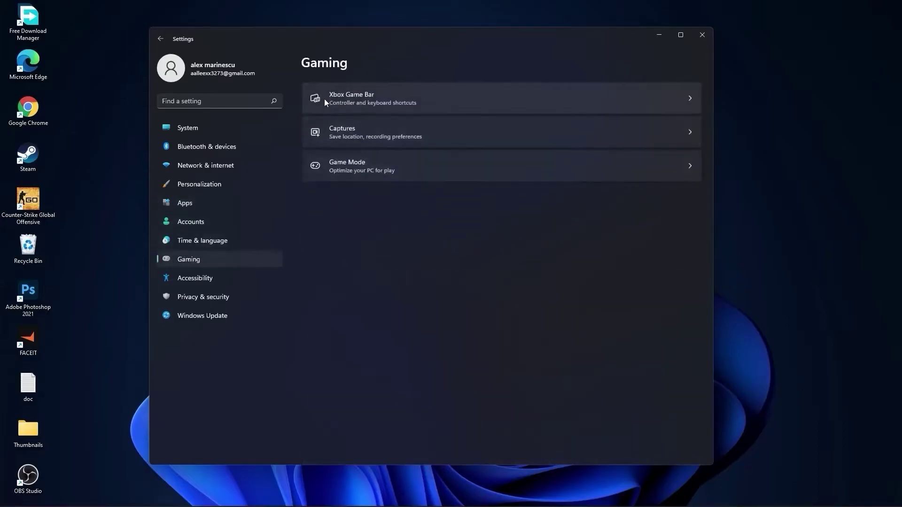
- Review Xbox Game Bar, turn off audio capture in Captures, and check that Game Mode is on
click(382, 95)
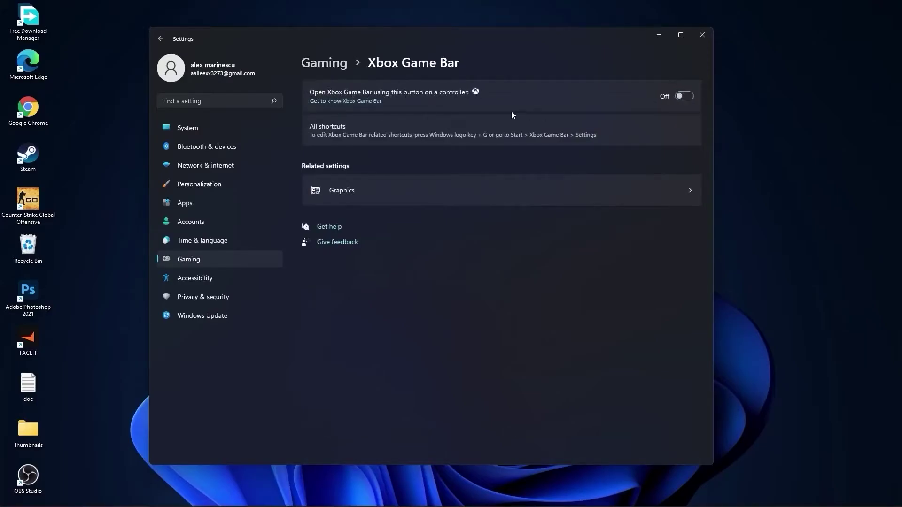
click(328, 63)
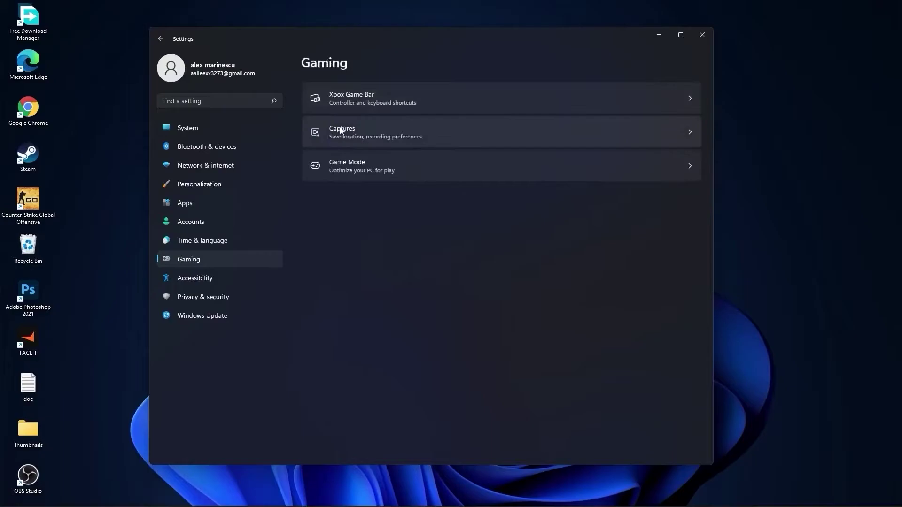
click(353, 130)
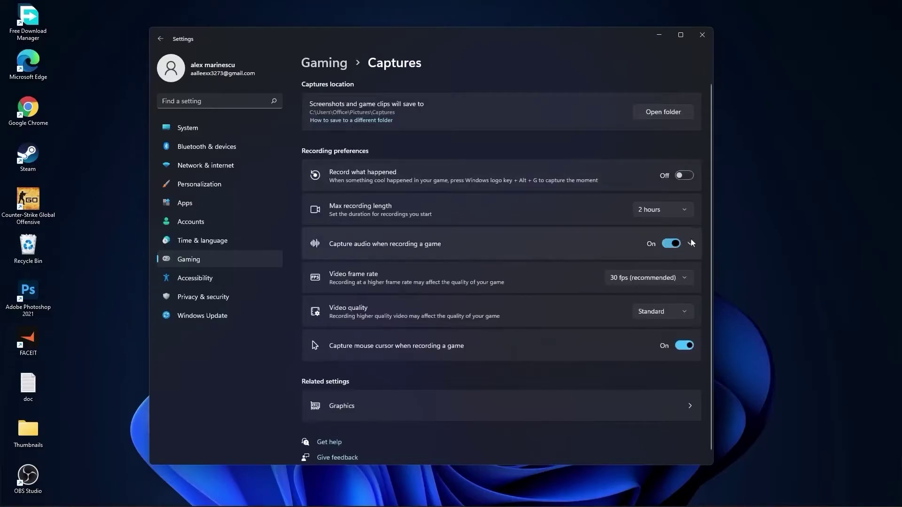
click(678, 243)
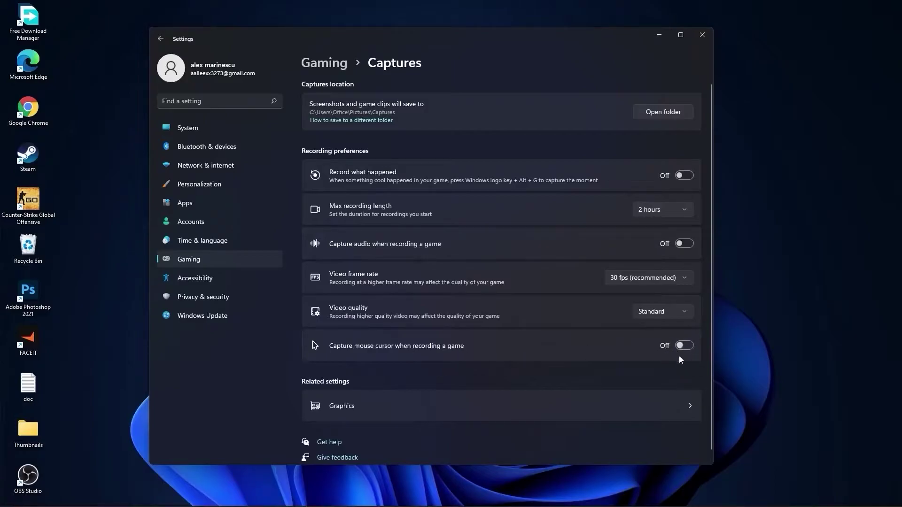
click(328, 65)
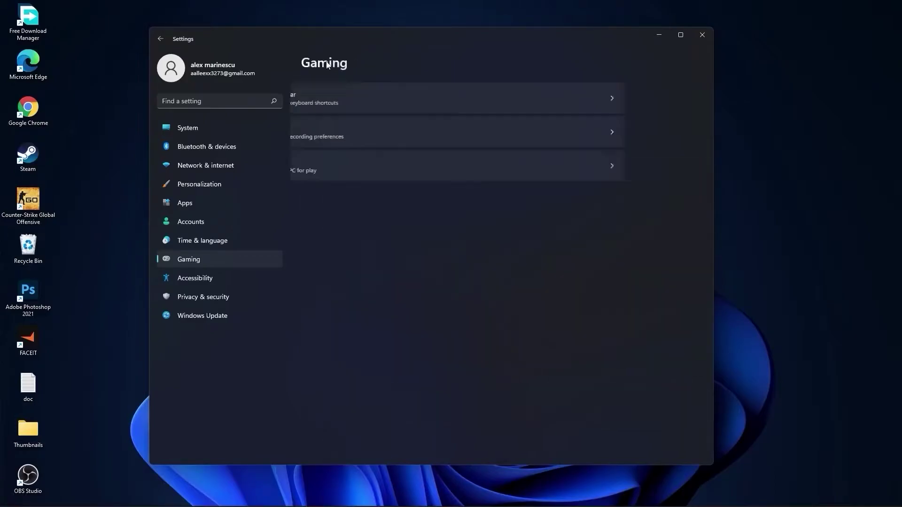
click(359, 168)
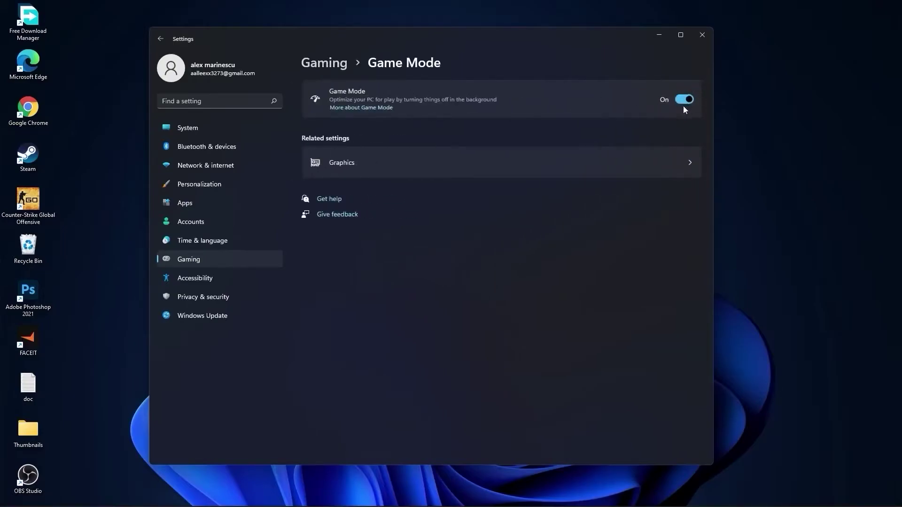
- Review the General, Speech, Inking & typing and Diagnostics & feedback privacy pages
click(213, 299)
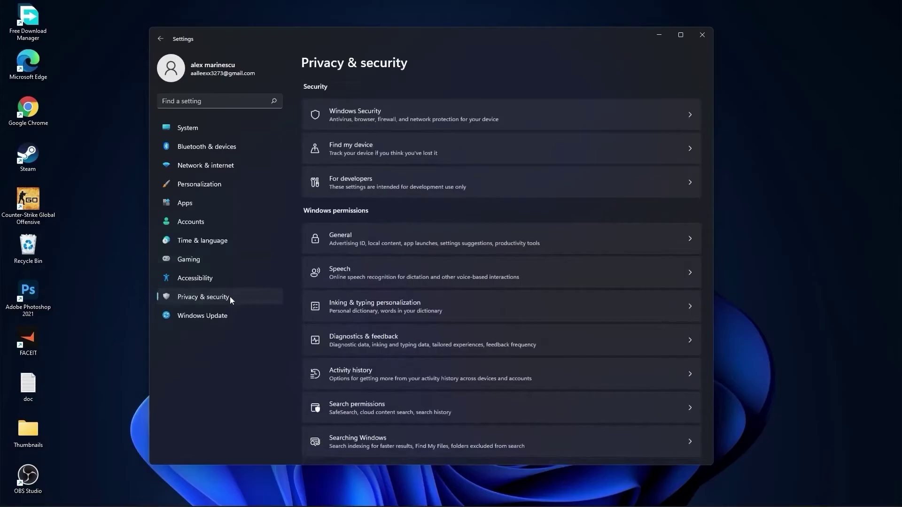
click(369, 238)
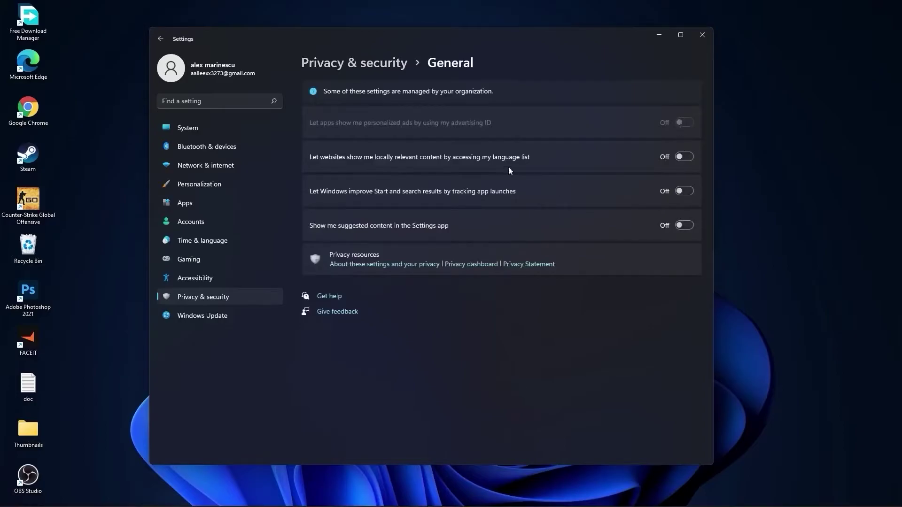
click(373, 66)
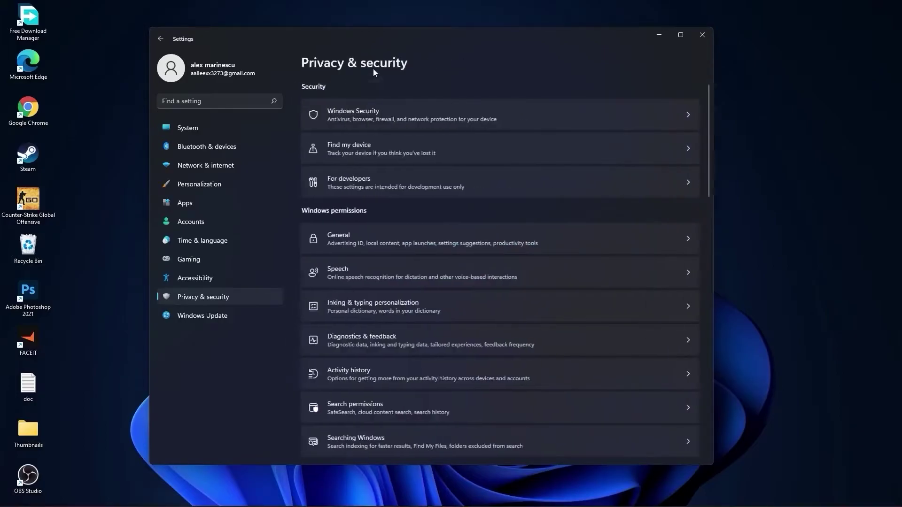
click(363, 273)
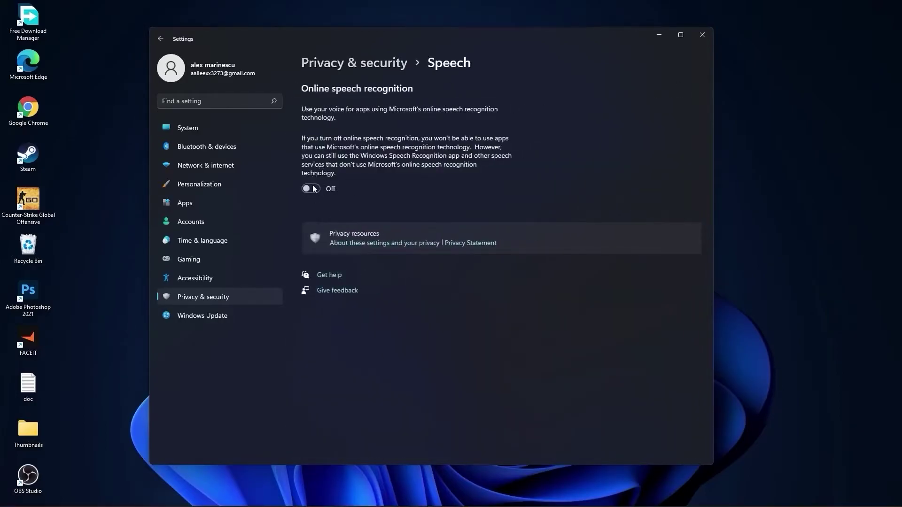
click(371, 64)
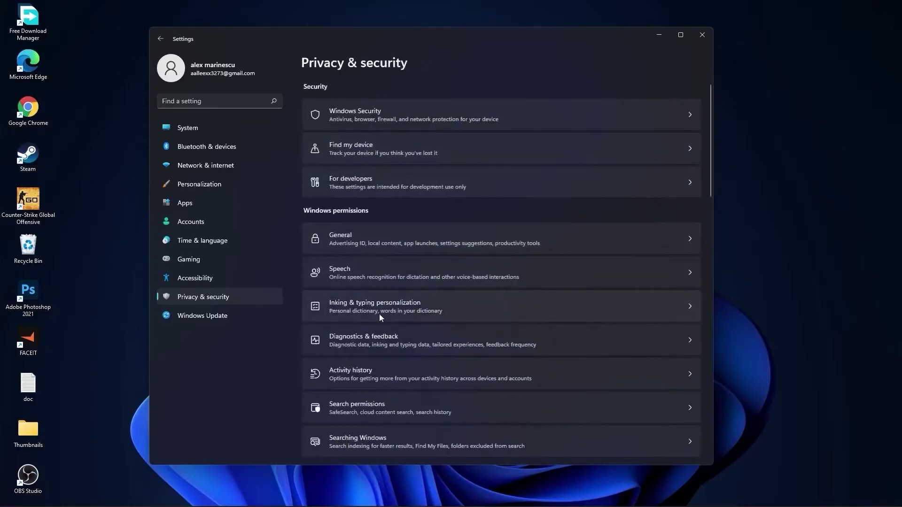
click(409, 307)
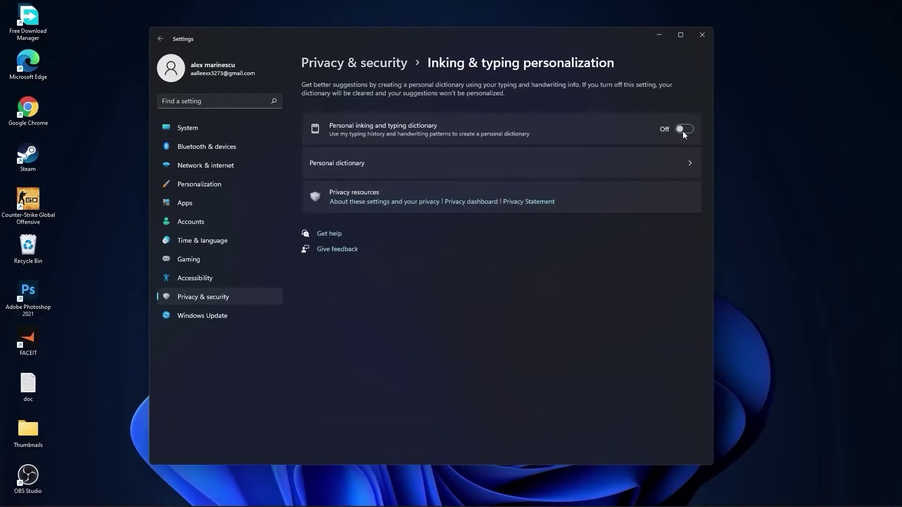
click(378, 64)
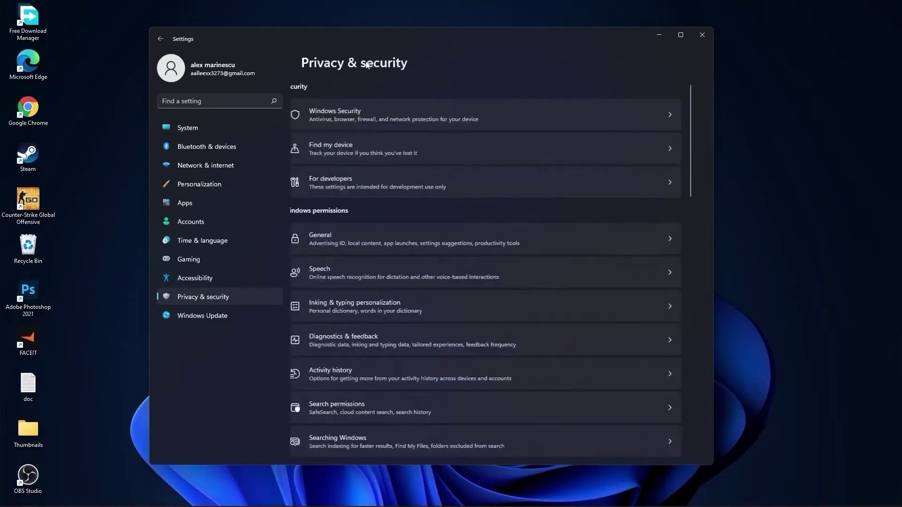
click(382, 343)
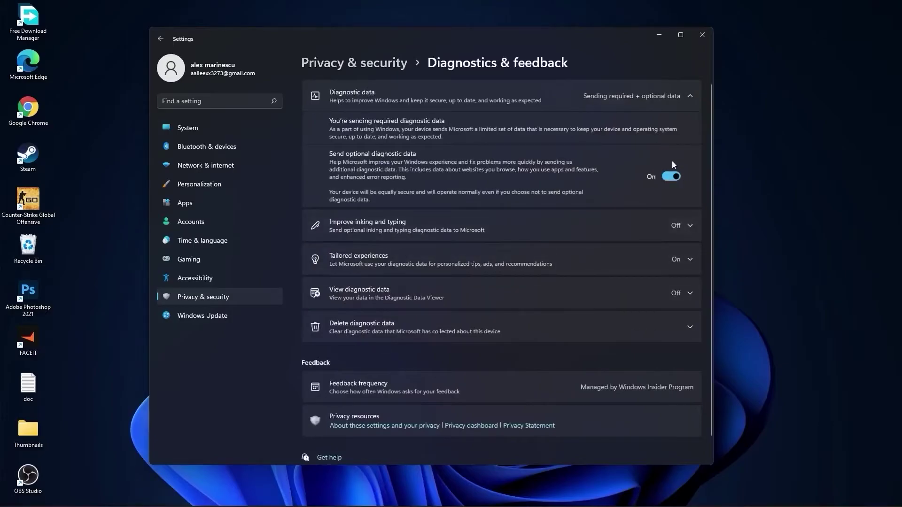
click(379, 64)
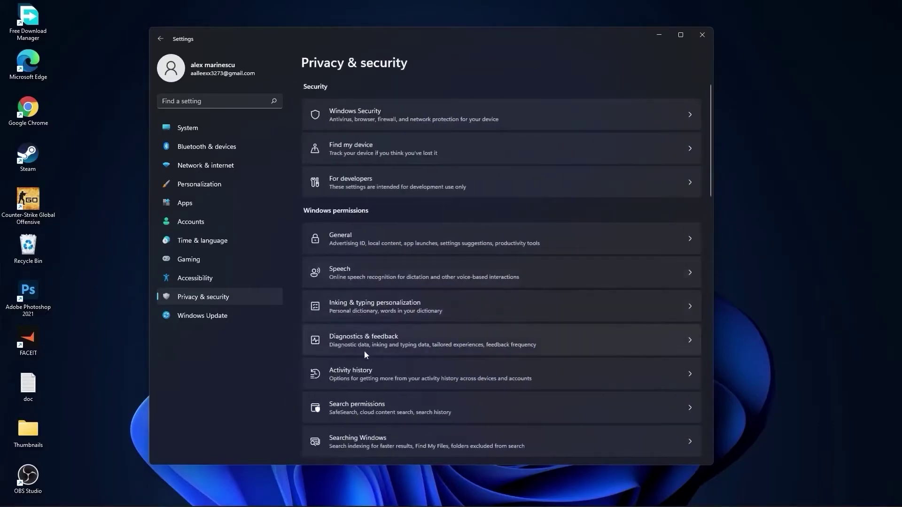
- Turn off Store my activity history, then go to the Searching Windows page
click(359, 374)
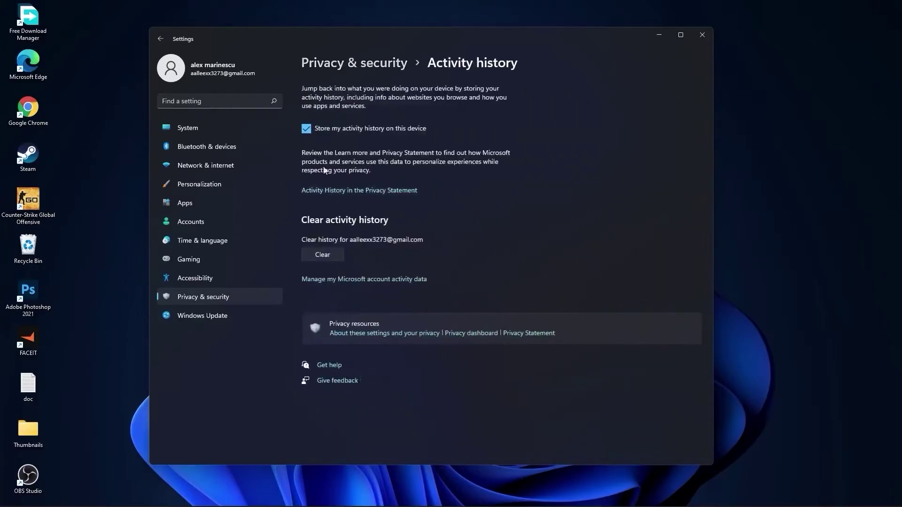
click(307, 129)
click(345, 64)
scroll(450, 256, down, 2)
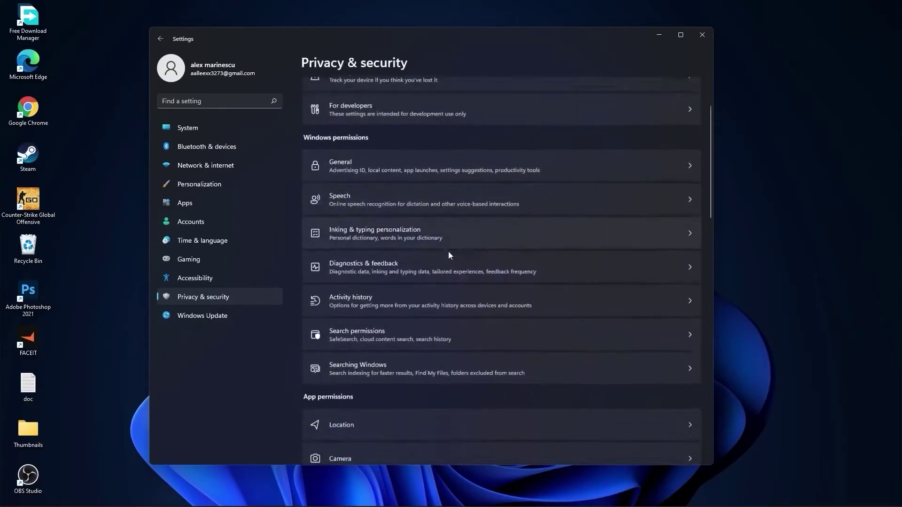
scroll(419, 262, down, 3)
click(377, 208)
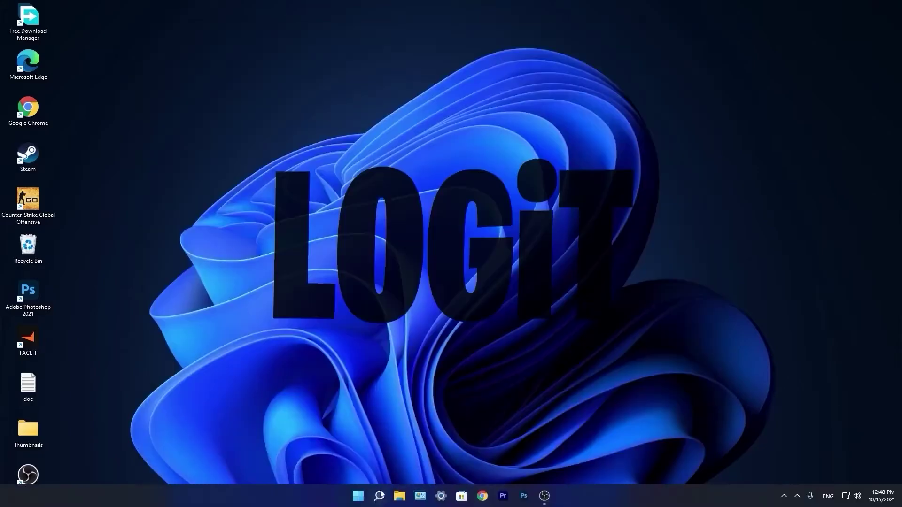
- Launch Task Manager by searching 'task', disable CCXProcess under Startup, and close it
right_click(380, 496)
click(380, 496)
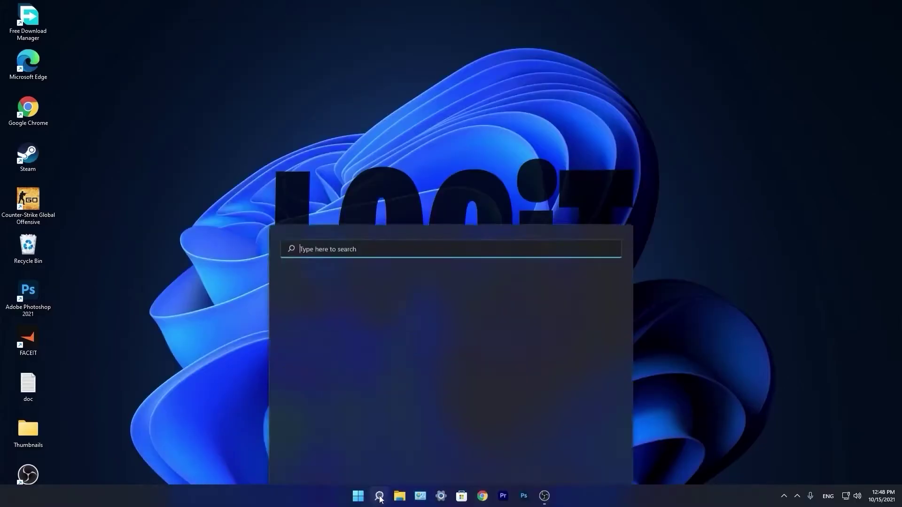
text(task)
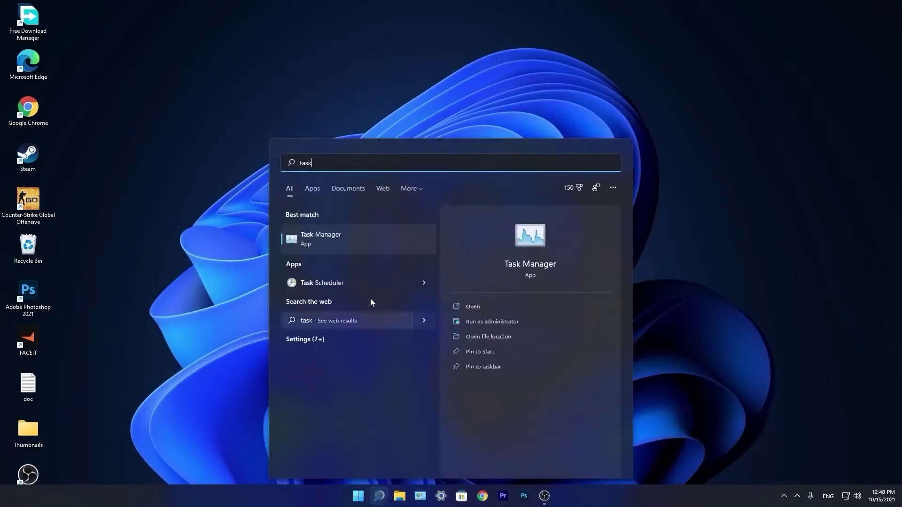
click(331, 240)
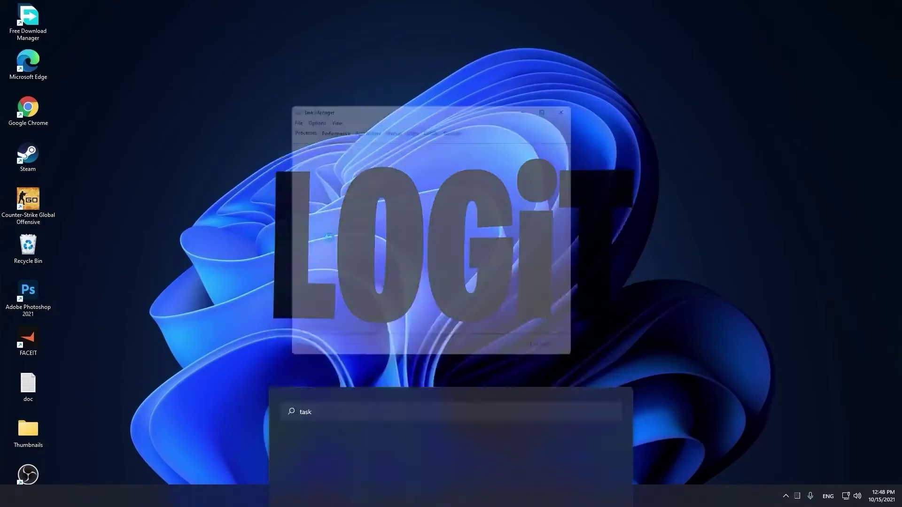
click(400, 125)
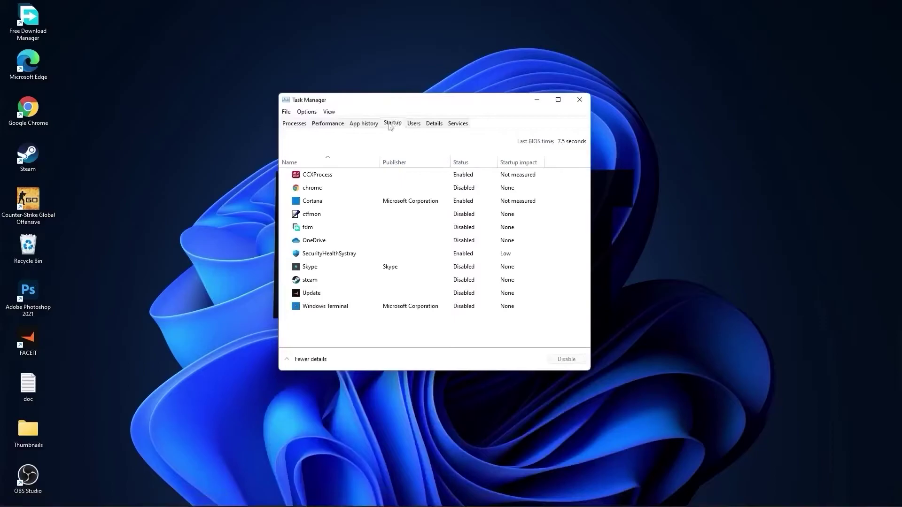
right_click(461, 175)
click(460, 174)
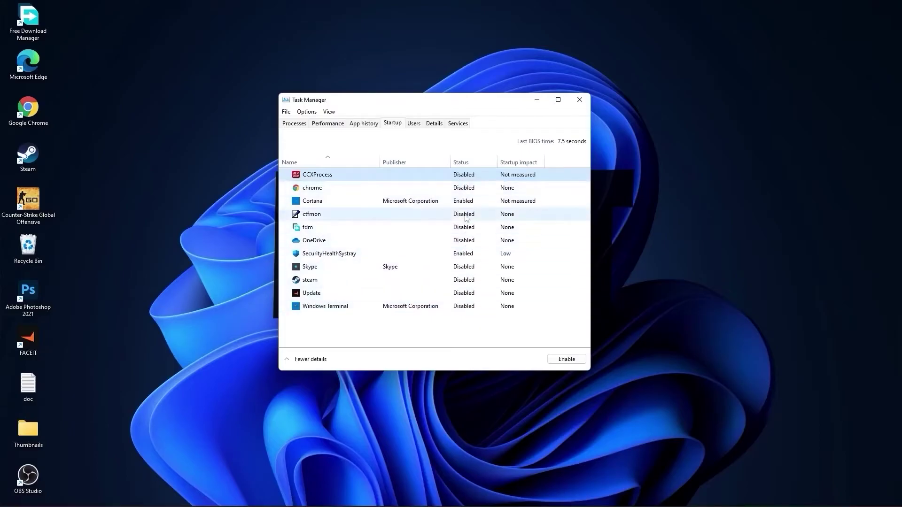
click(579, 100)
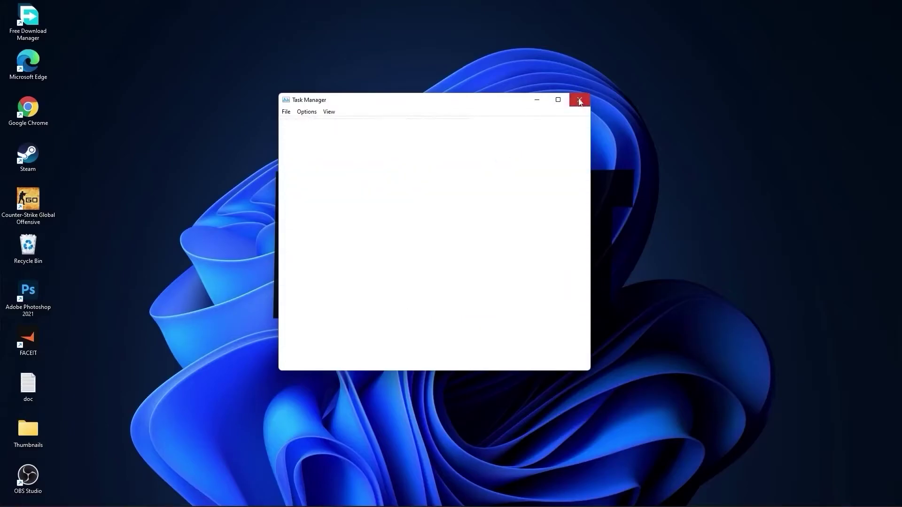
- Launch Defragment and Optimize Drives by searching 'optimi' and optimize the C: solid state drive
click(379, 498)
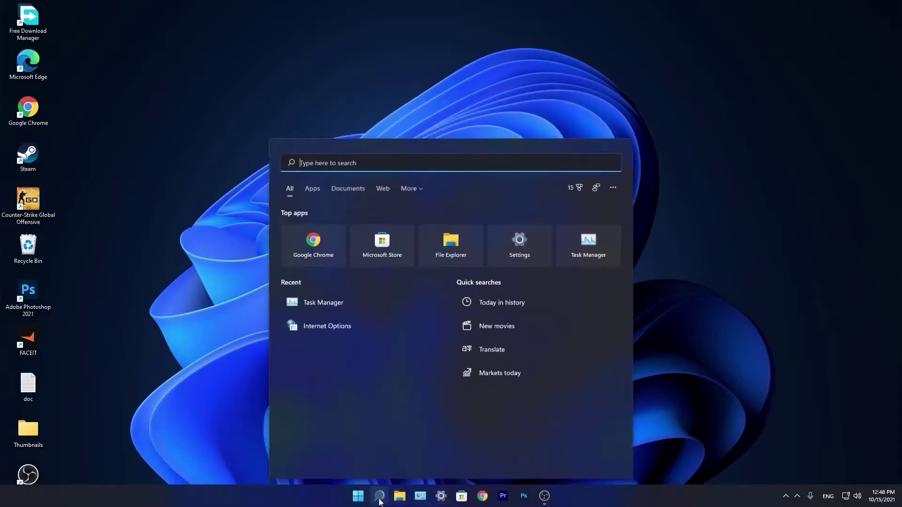
text(optimi)
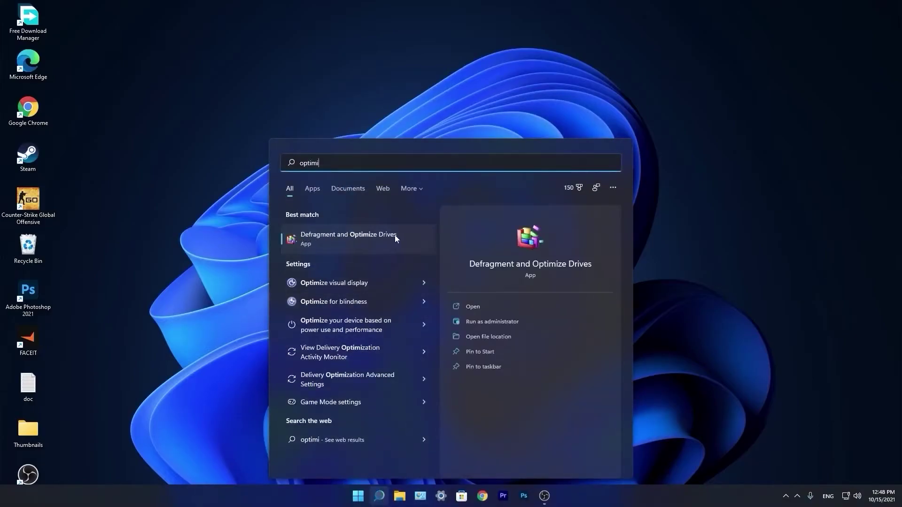
click(360, 237)
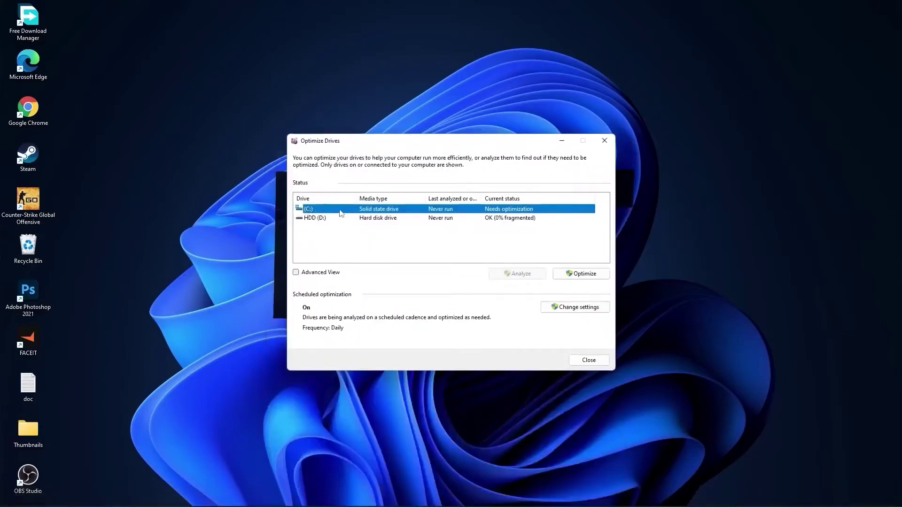
click(576, 277)
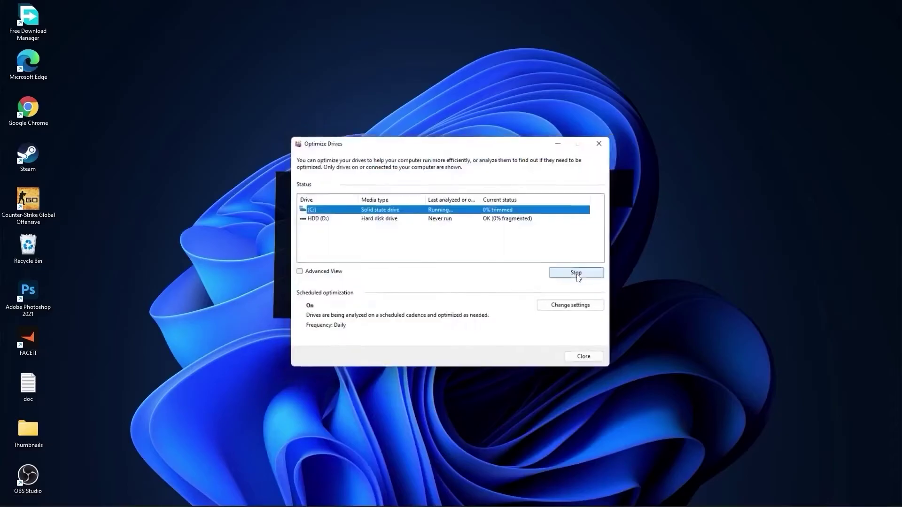
- Analyze the HDD (D:) drive, then start optimizing it
click(327, 219)
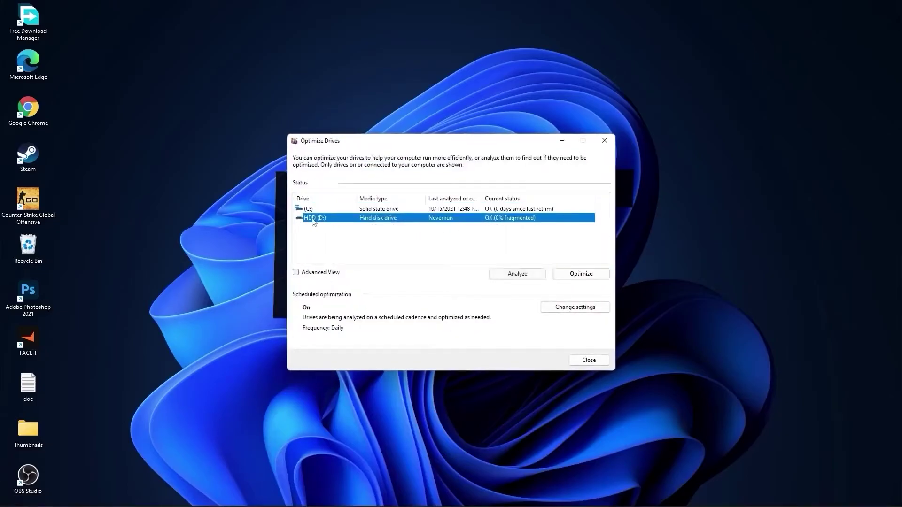
click(517, 274)
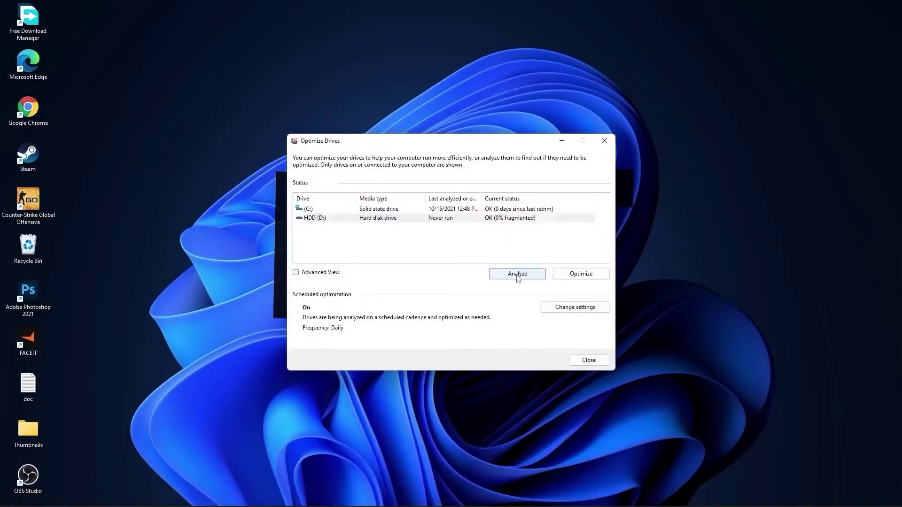
click(583, 273)
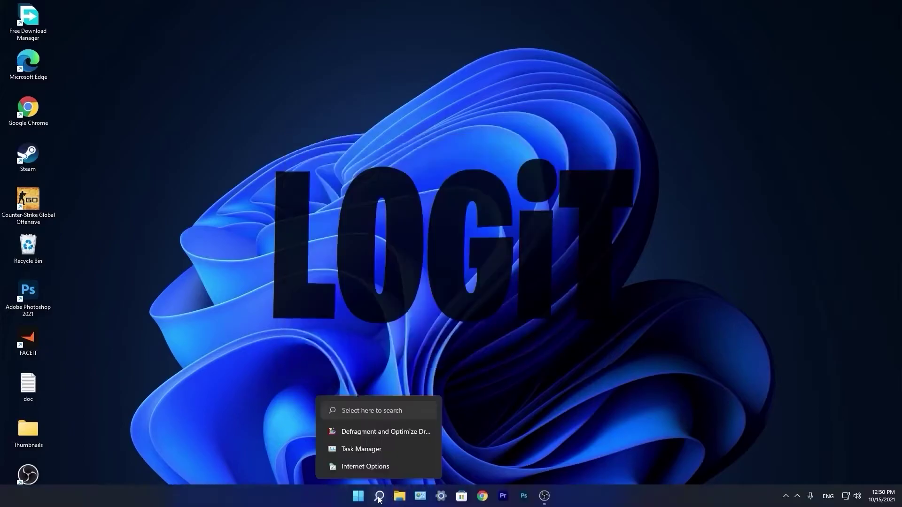
- Use Run to open the Windows Temp folder, grant access, and delete all its files
click(379, 497)
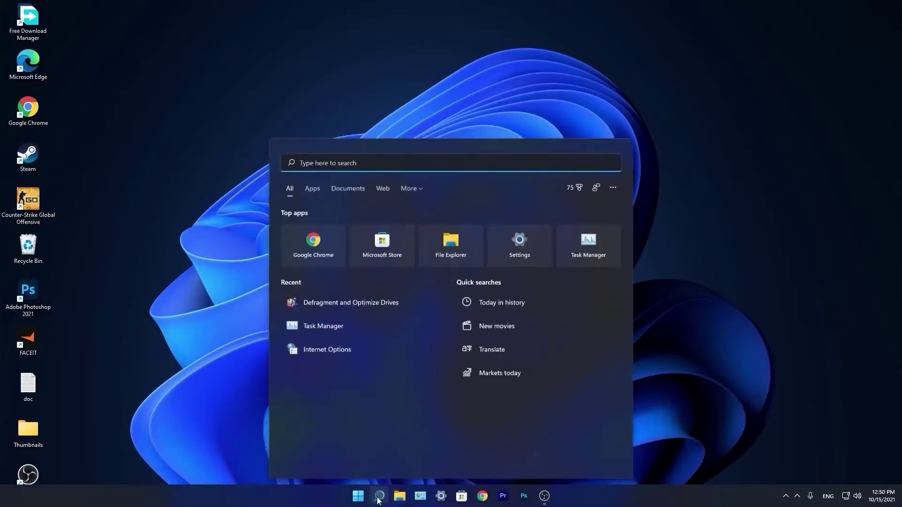
text(run)
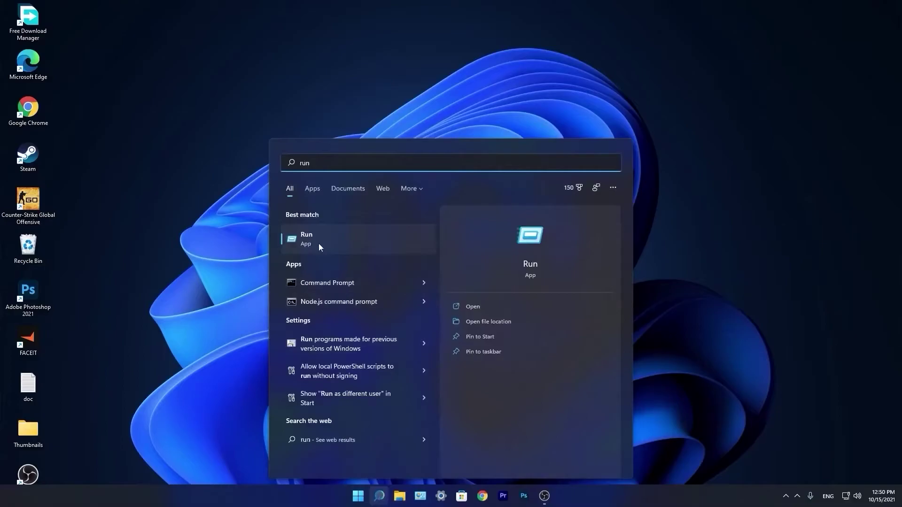
click(323, 238)
text(temp)
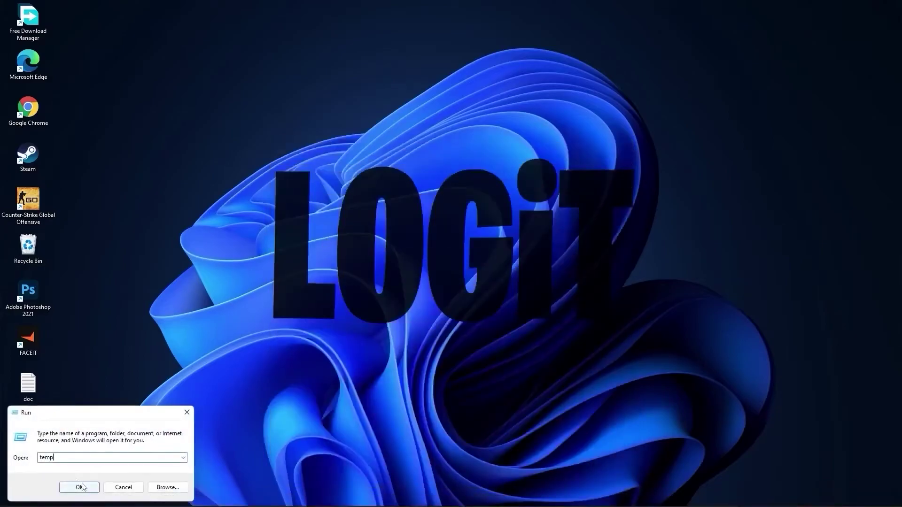
click(84, 485)
click(463, 271)
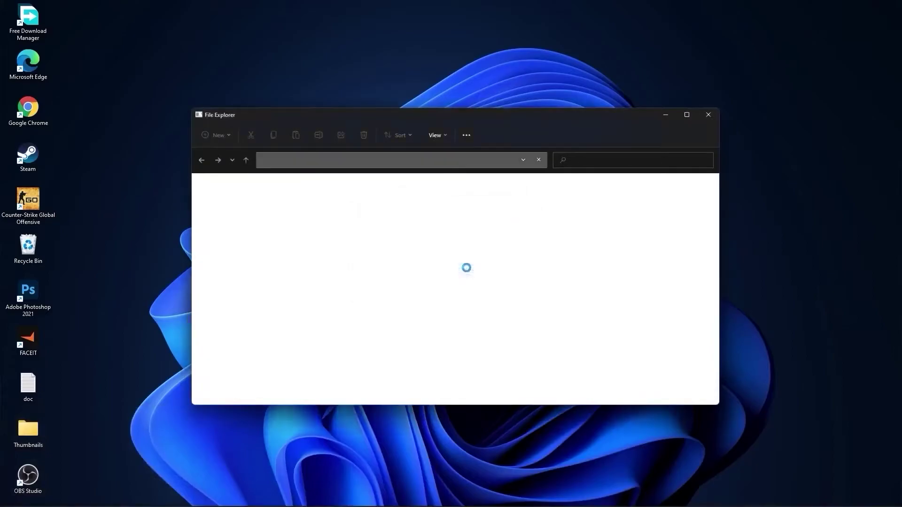
mouse_move(540, 342)
mouse_down()
mouse_move(351, 217)
mouse_move(340, 195)
mouse_up()
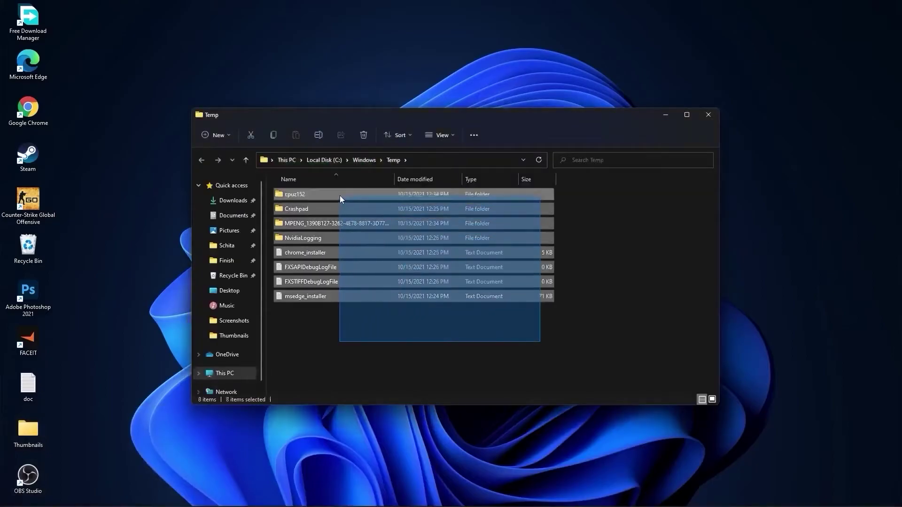
right_click(340, 196)
click(409, 207)
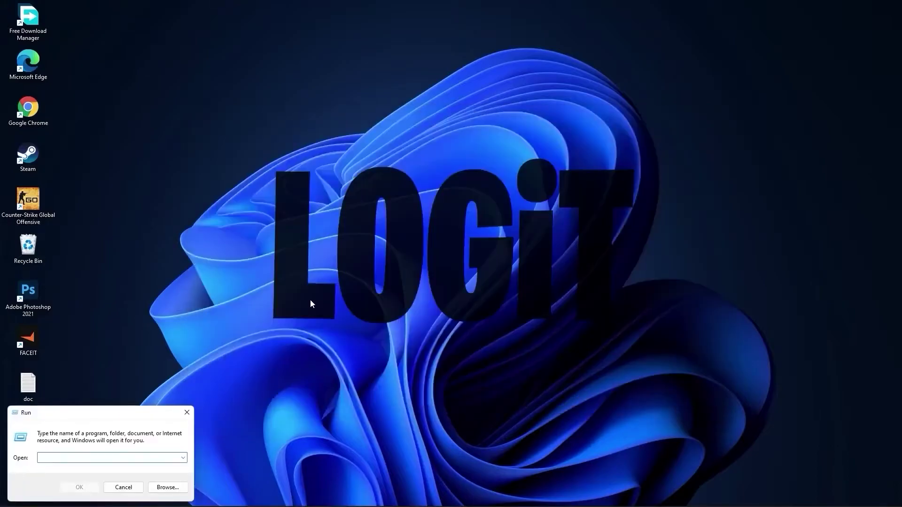
- Open %temp% and delete all files in your own Temp folder
text(%temp)
text(%)
click(83, 484)
drag(504, 348, 355, 197)
right_click(355, 198)
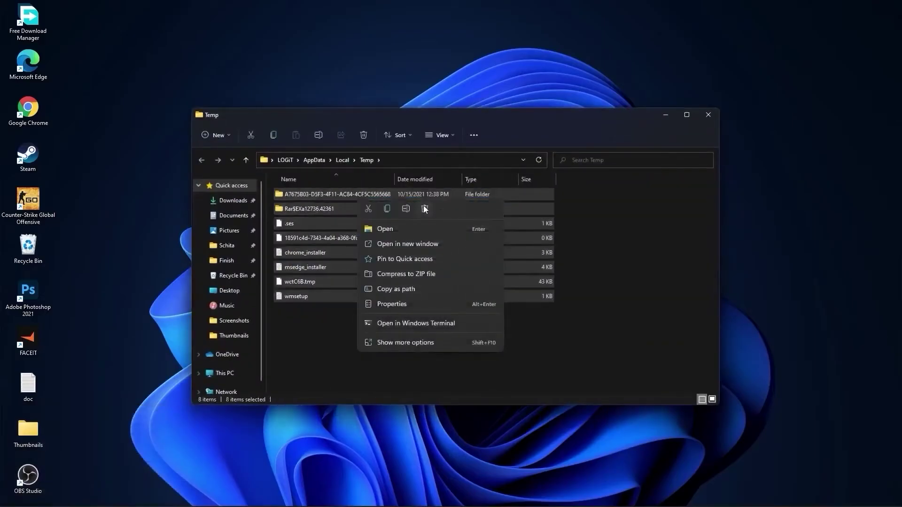
click(423, 207)
- Open the Prefetch folder, grant access, and select all 139 items for deletion
text(prefetch)
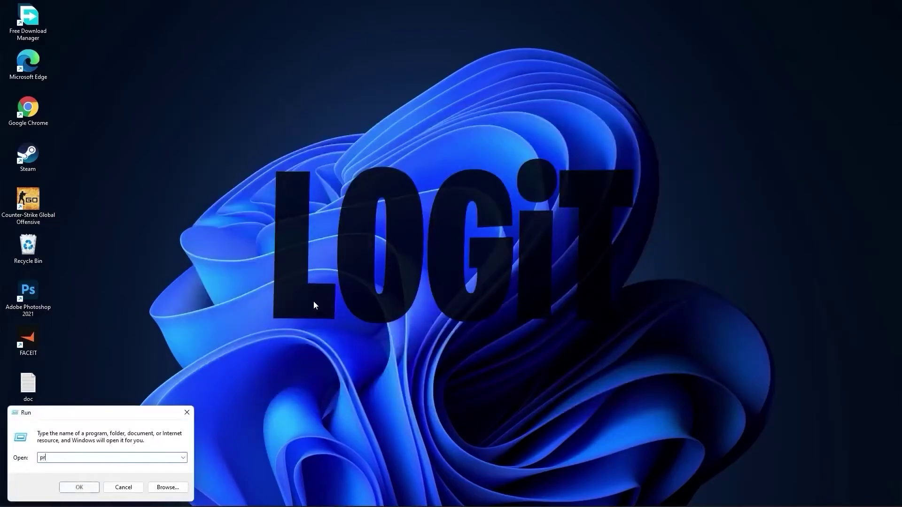
click(82, 486)
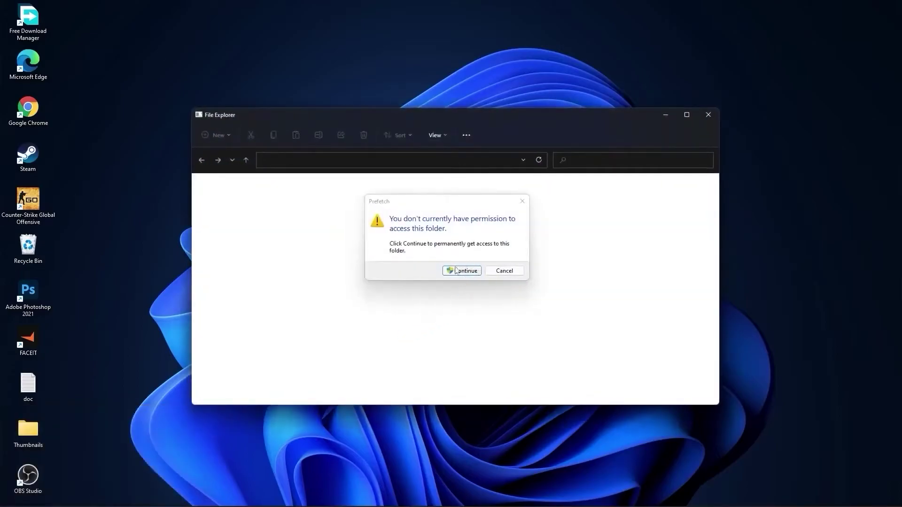
click(461, 271)
mouse_move(578, 192)
mouse_down()
mouse_move(530, 226)
mouse_move(455, 390)
mouse_move(455, 379)
mouse_up()
right_click(453, 229)
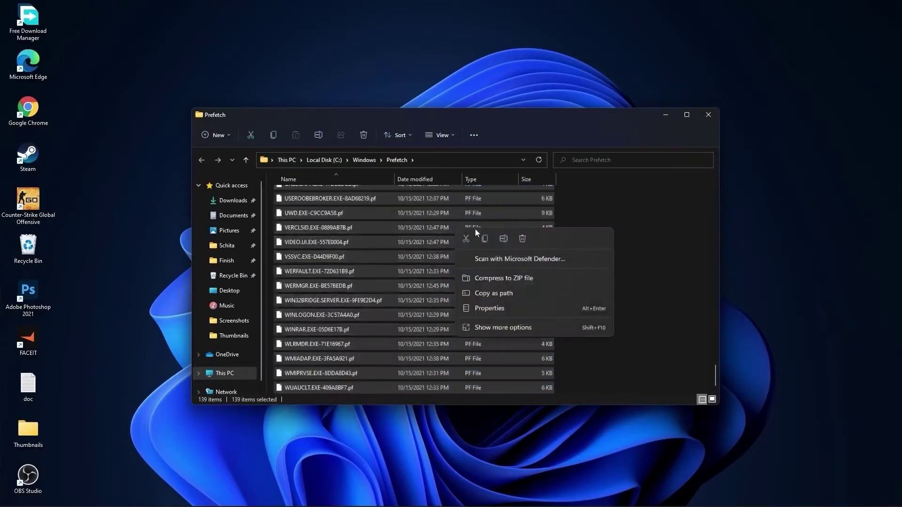
- Finish deleting the Prefetch files, then bring up Performance Options by searching 'performance'
click(521, 240)
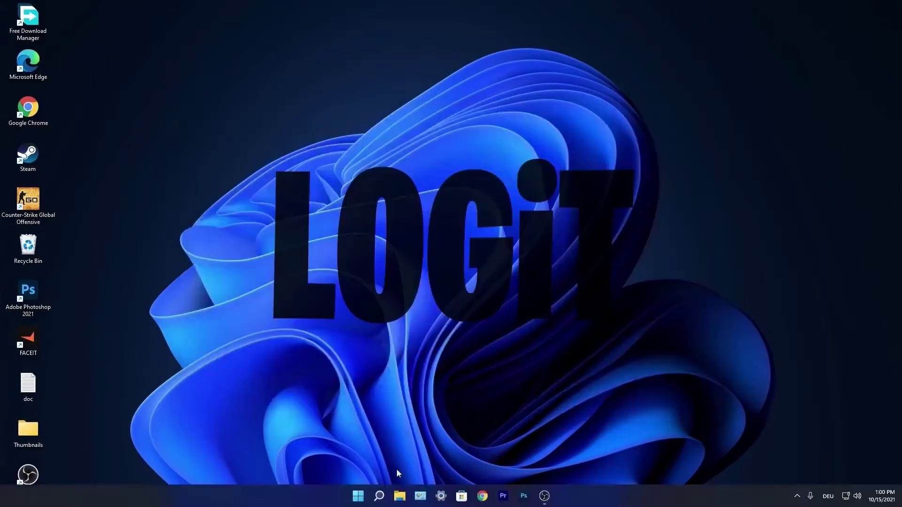
click(379, 496)
text(perf)
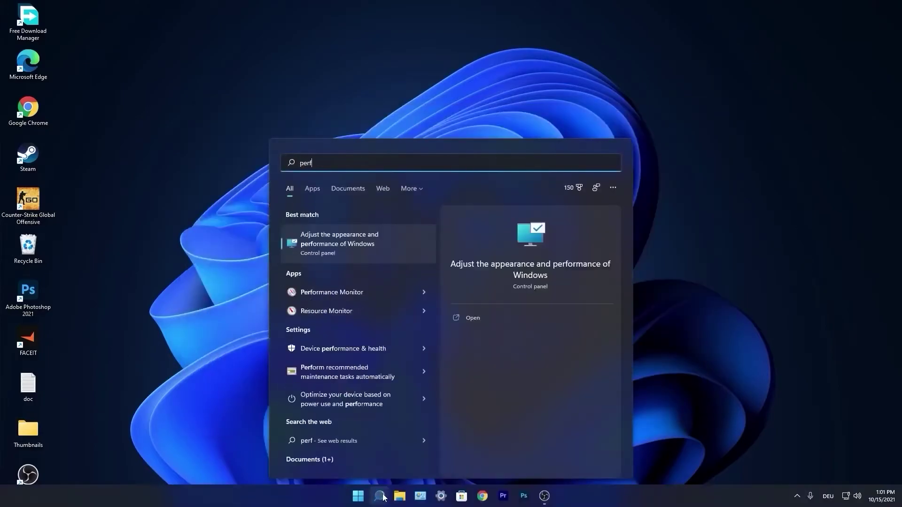
text(ormance)
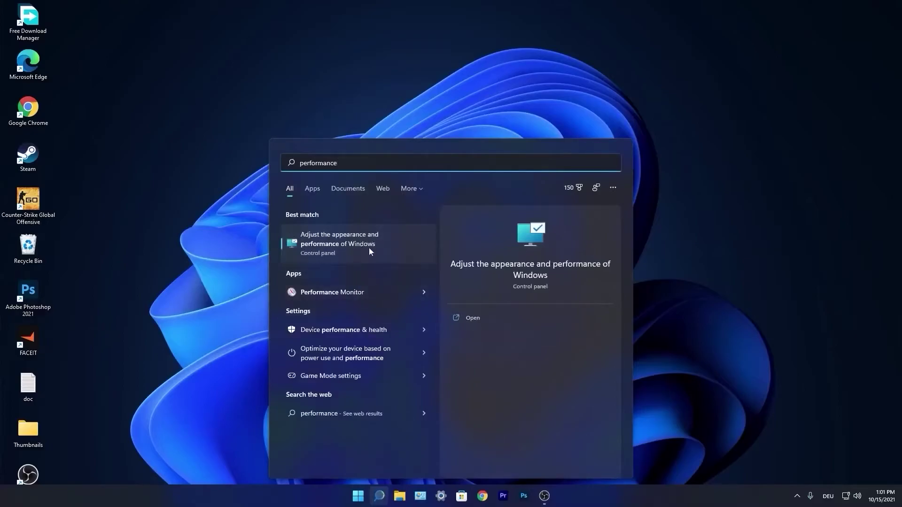
click(343, 245)
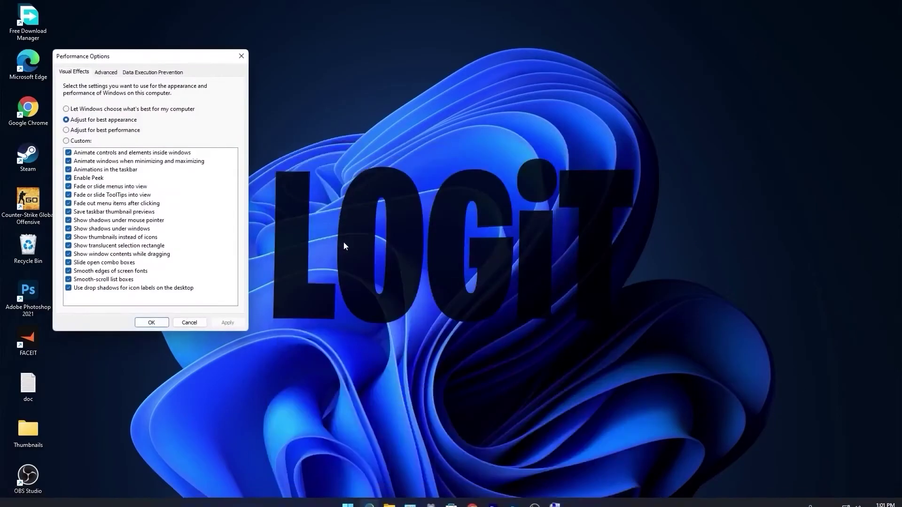
mouse_move(139, 58)
mouse_down()
mouse_move(191, 78)
mouse_move(437, 116)
mouse_up()
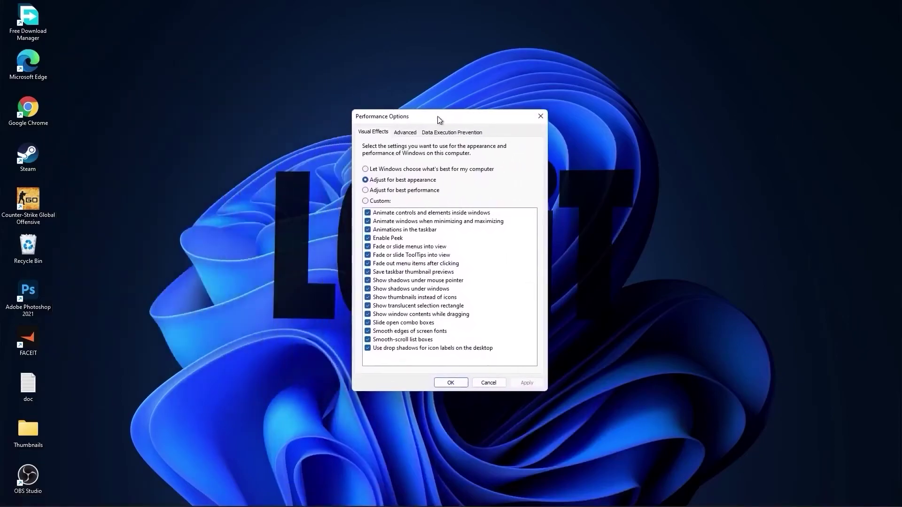
- Set visual effects to Best performance, then Custom with only smooth font edges and thumbnails
click(366, 190)
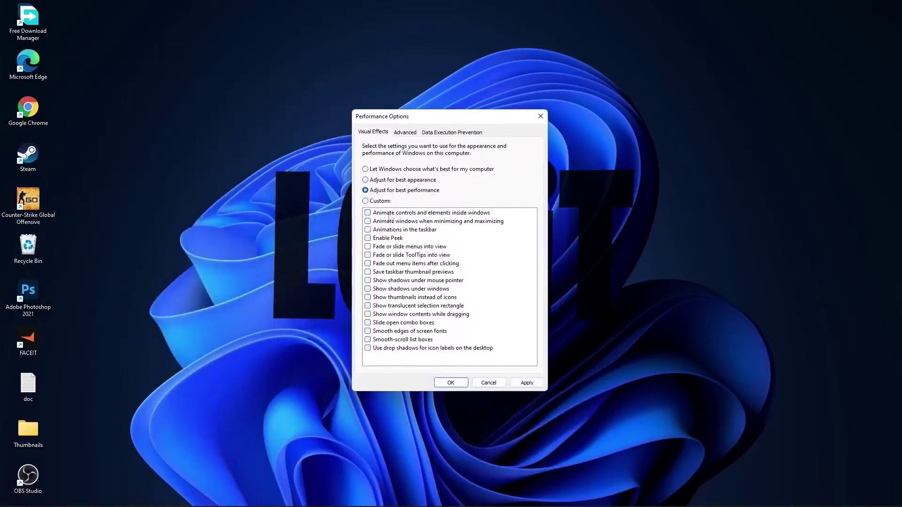
click(366, 201)
click(375, 332)
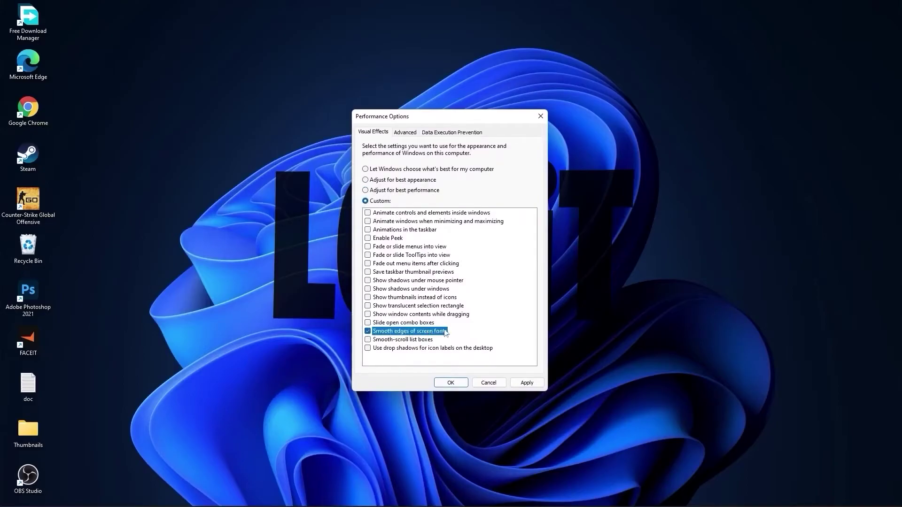
click(371, 298)
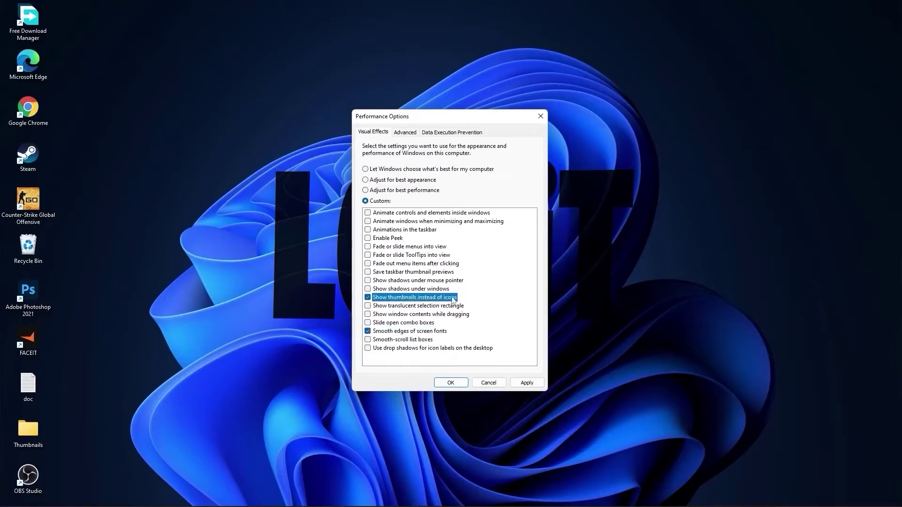
click(526, 383)
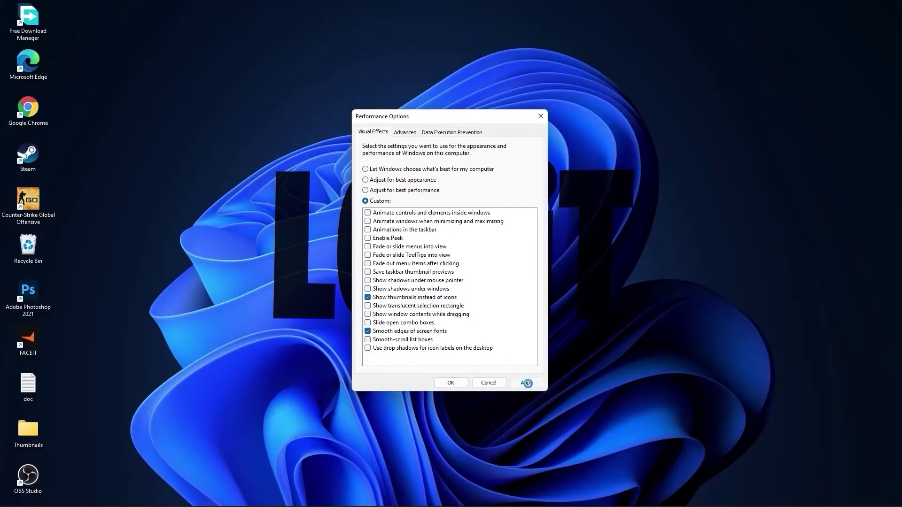
click(451, 383)
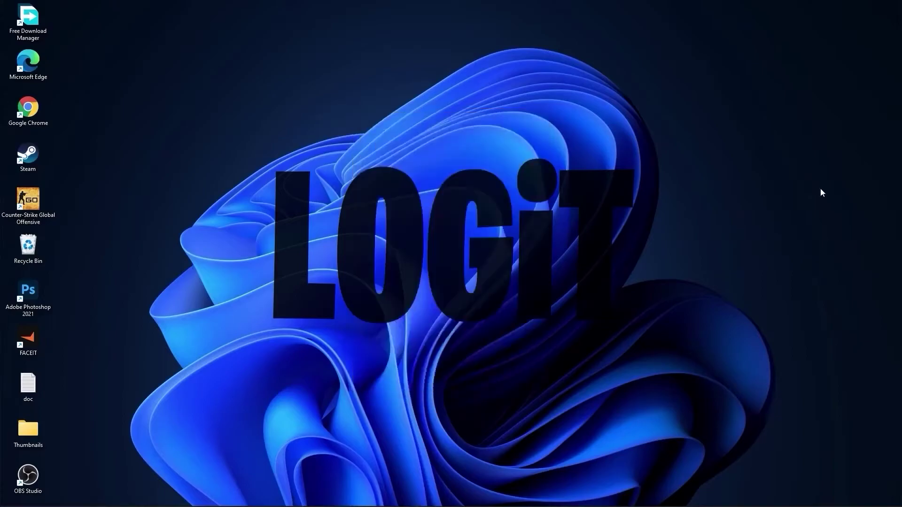
- Find the GeForce 10 Series GTX 1050 Ti Game Ready driver on NVIDIA and download it
click(483, 496)
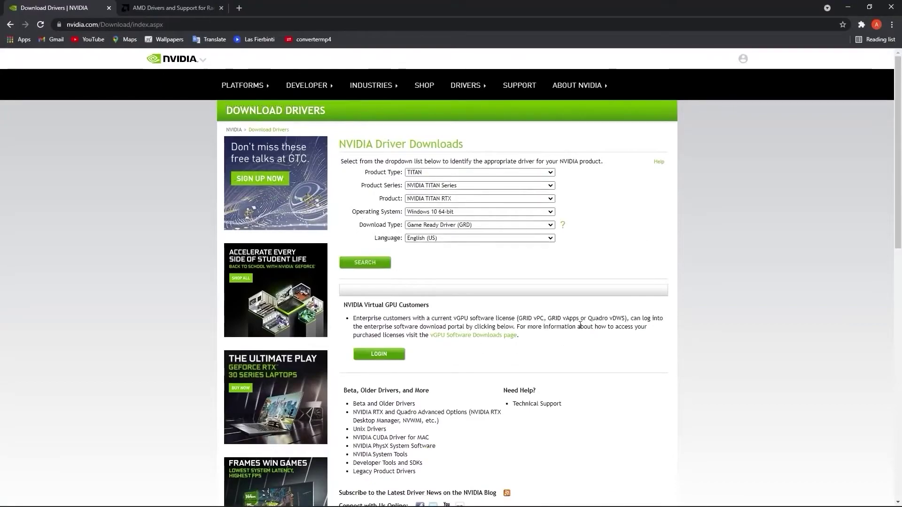
click(444, 173)
click(417, 187)
click(446, 186)
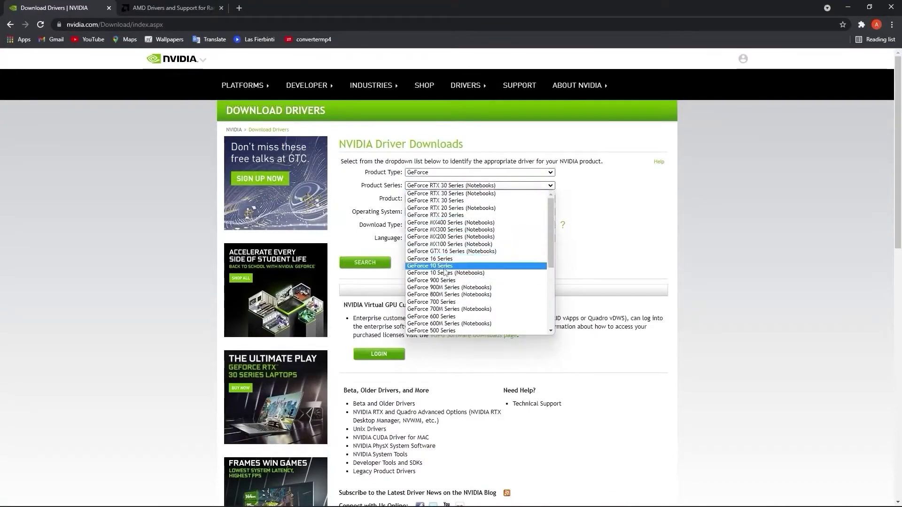
click(446, 264)
click(446, 199)
click(447, 243)
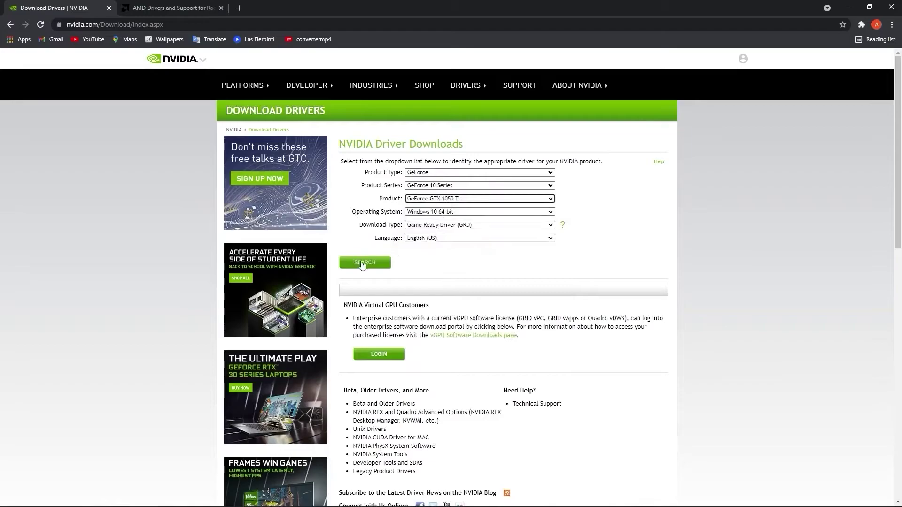
click(362, 263)
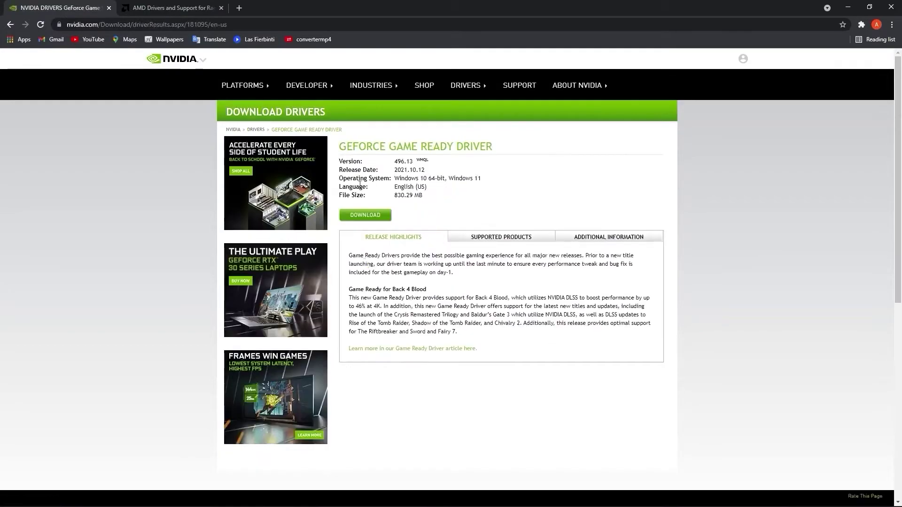
click(371, 216)
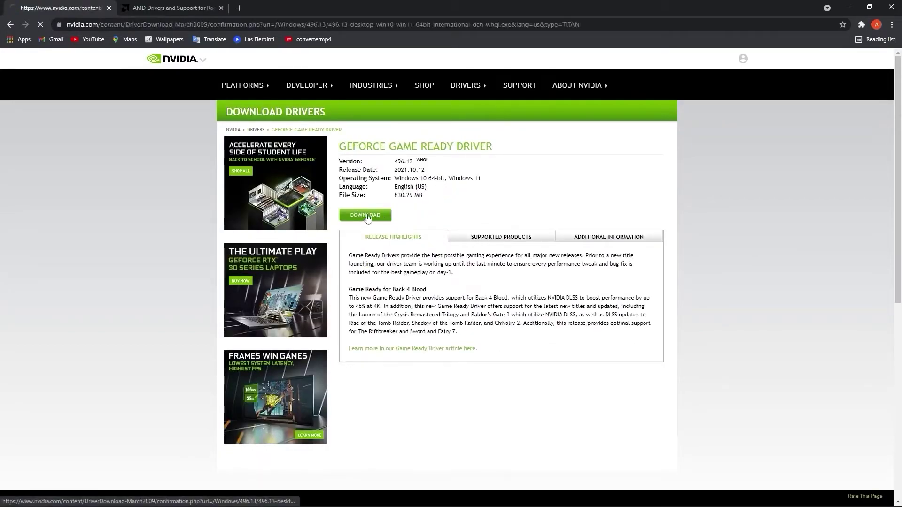
- On AMD's driver page, select Graphics > RX 5300 Series > AMD Radeon RX 5300
click(190, 11)
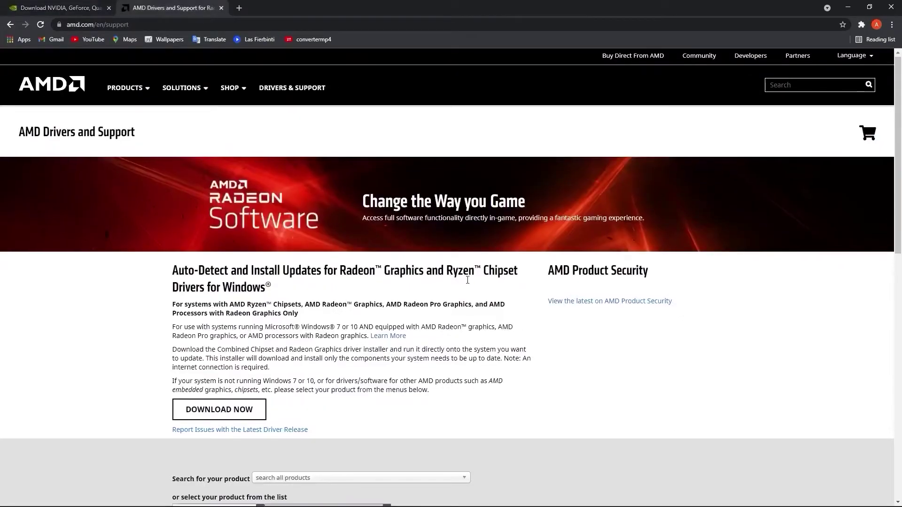
scroll(528, 256, down, 6)
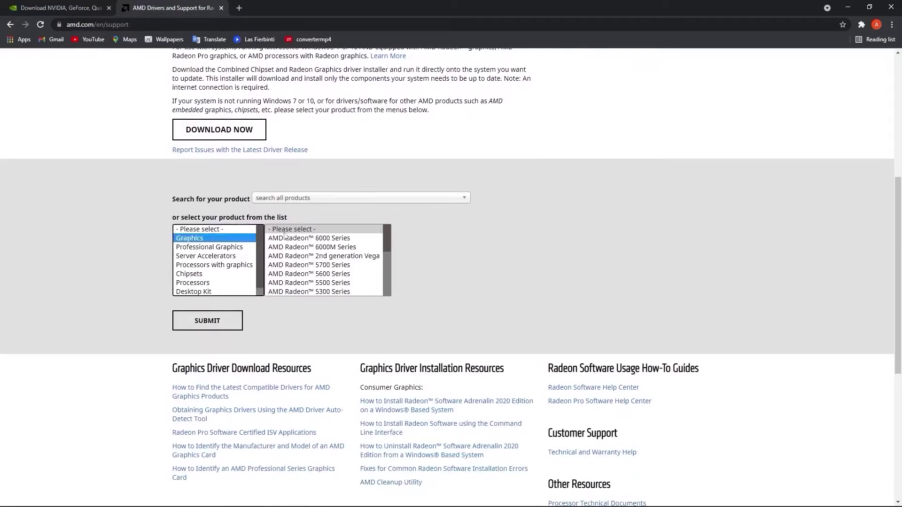
click(309, 291)
click(429, 238)
click(537, 239)
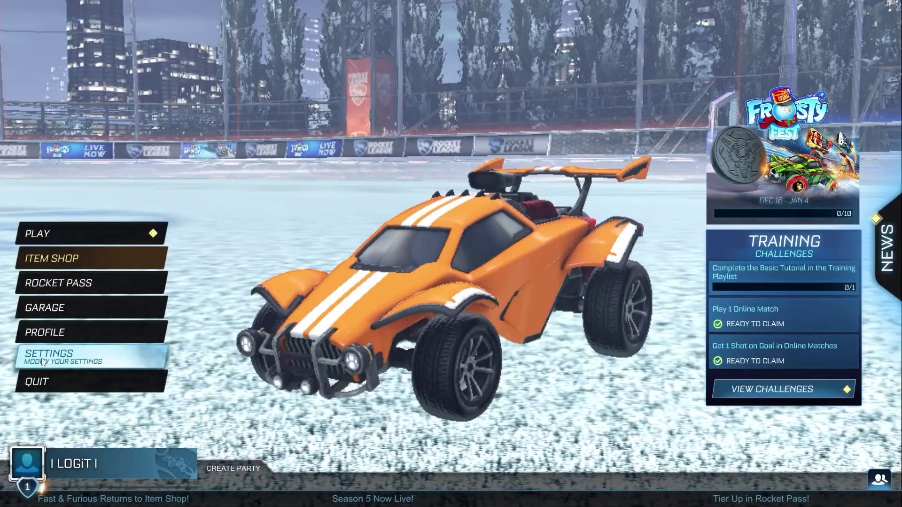
- Open Rocket League's Settings from the main menu, landing on the Gameplay tab
click(59, 360)
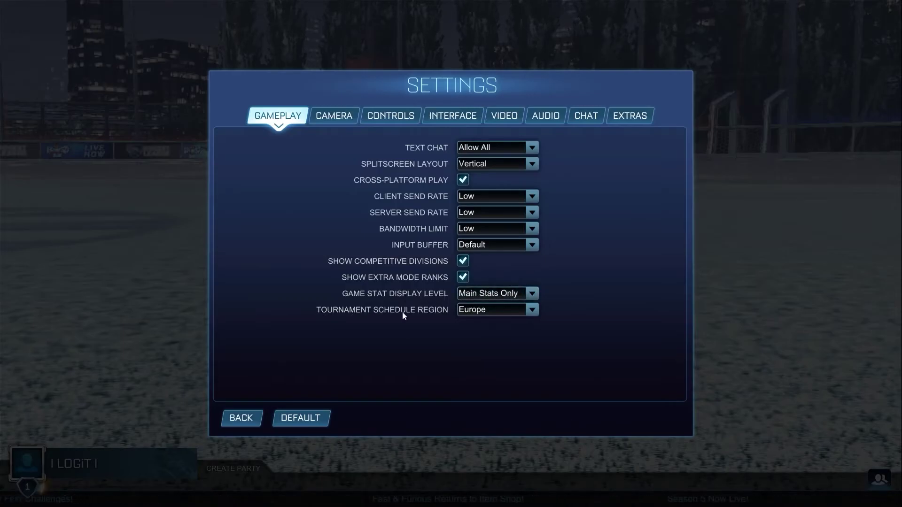
- Switch to the Camera tab, showing shake off and a 100° field of view
click(334, 118)
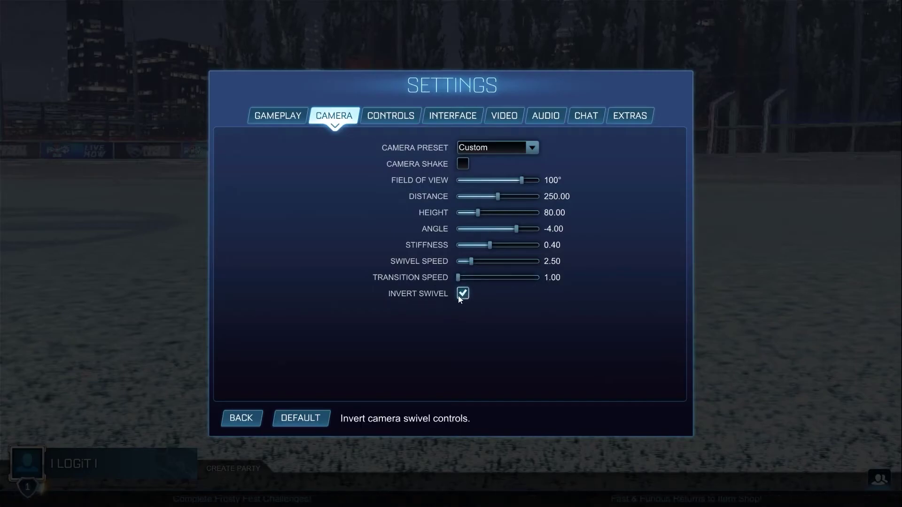
- Switch to the Interface tab, with performance graphs at None and toggles off
click(435, 115)
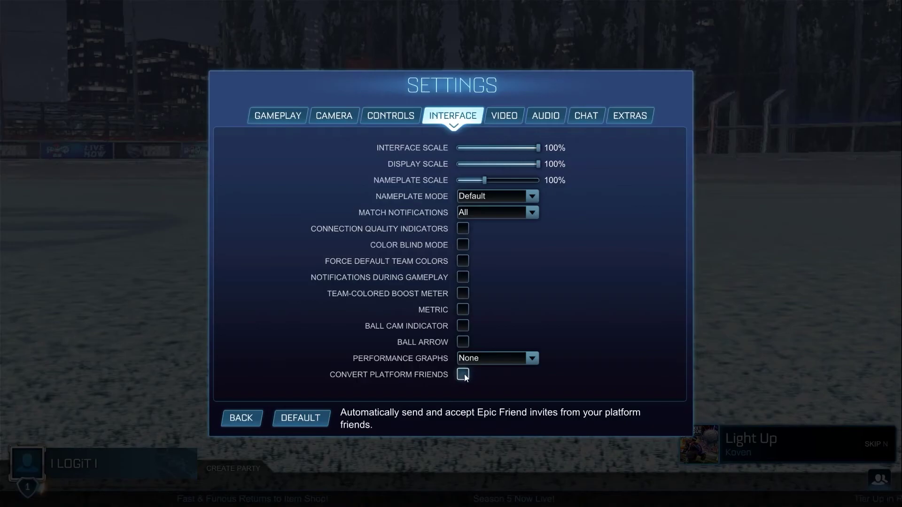
- Switch to the Video tab, showing Fullscreen 1920x1080 with anti-aliasing off
click(502, 112)
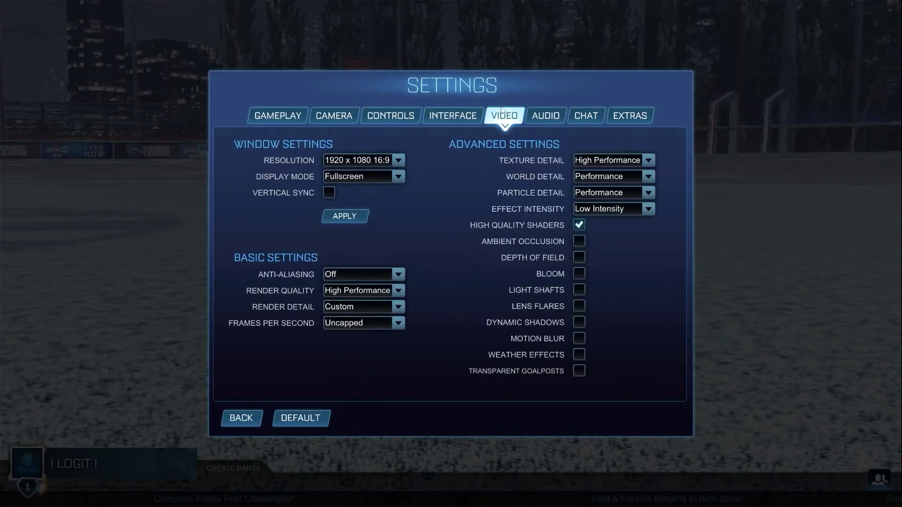